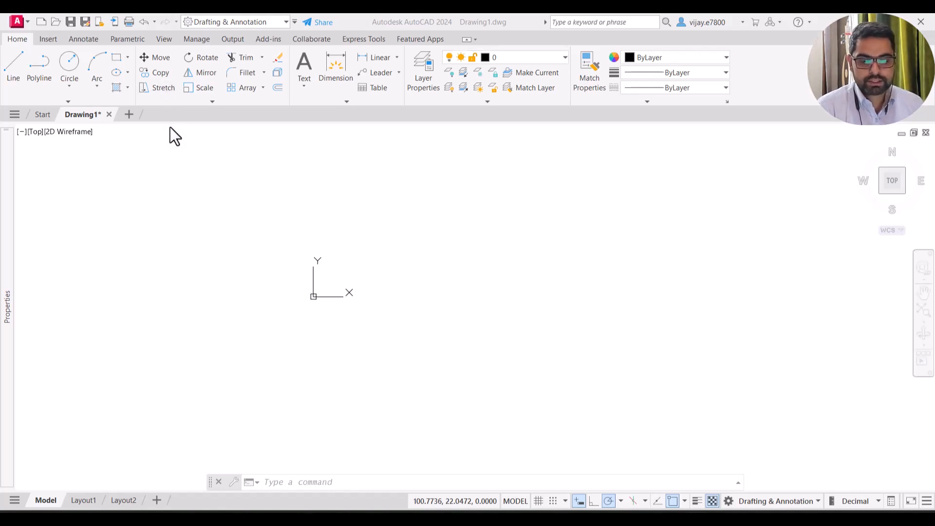
left_click(69, 87)
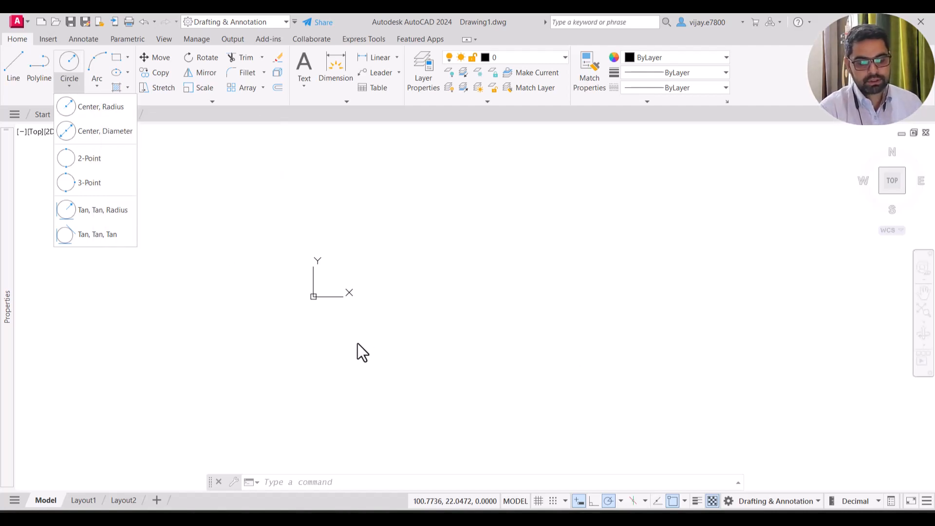
key("Escape")
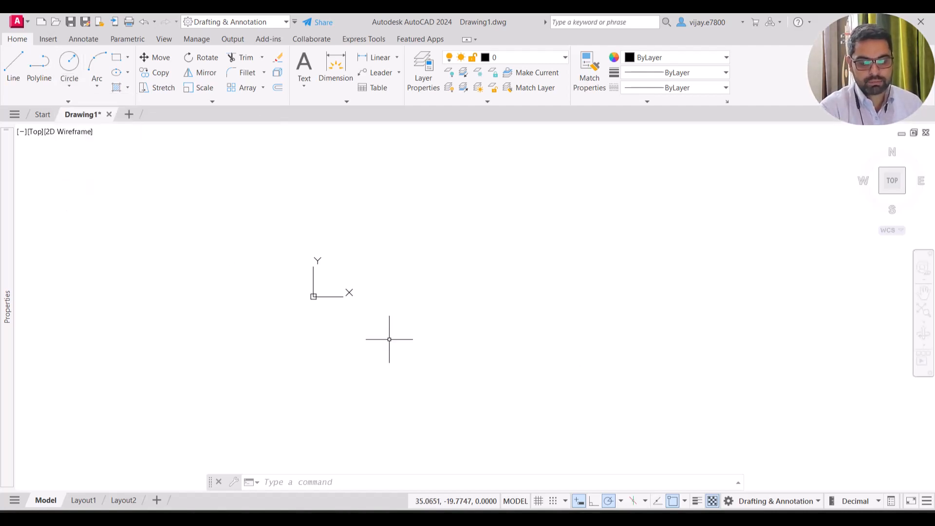
type("c")
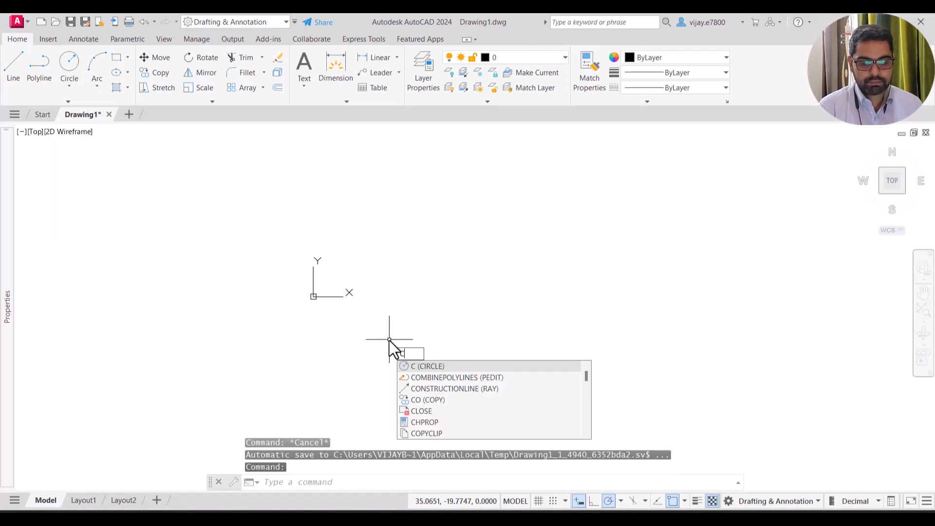
key("Return")
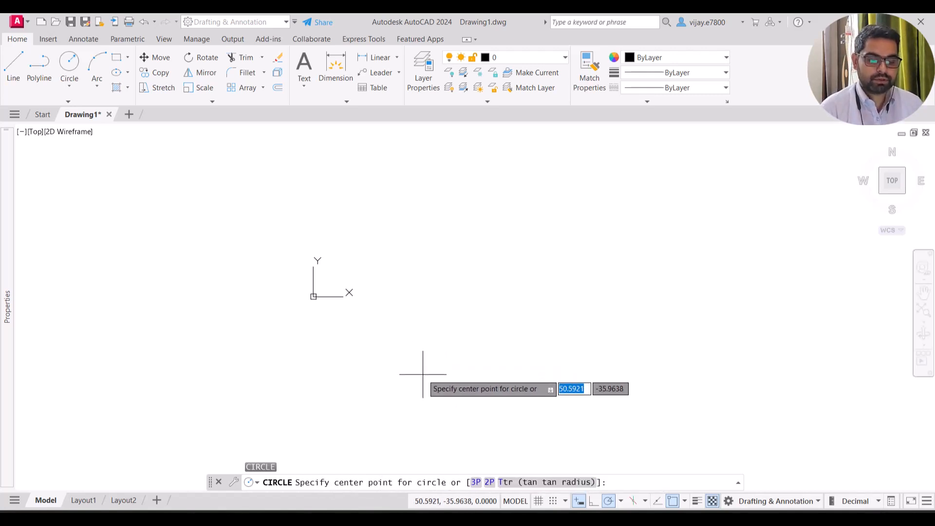
type("0,0")
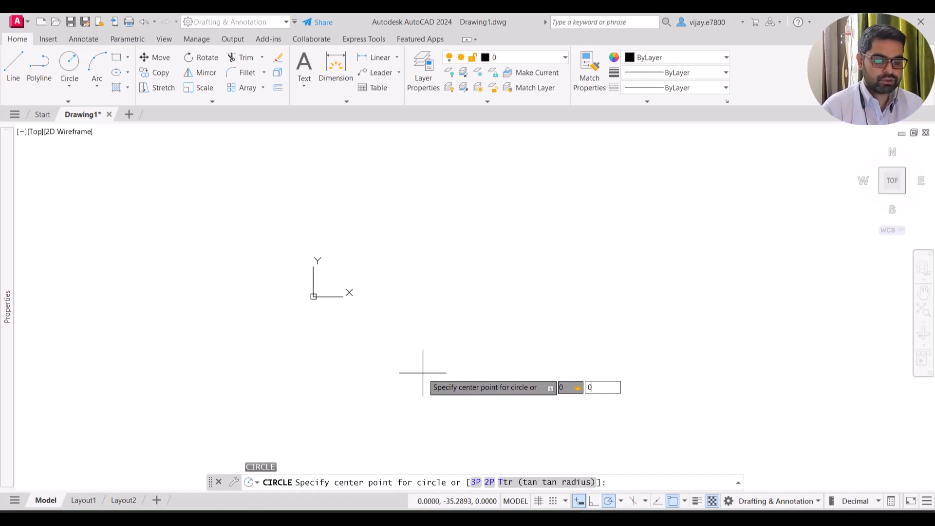
key("Return")
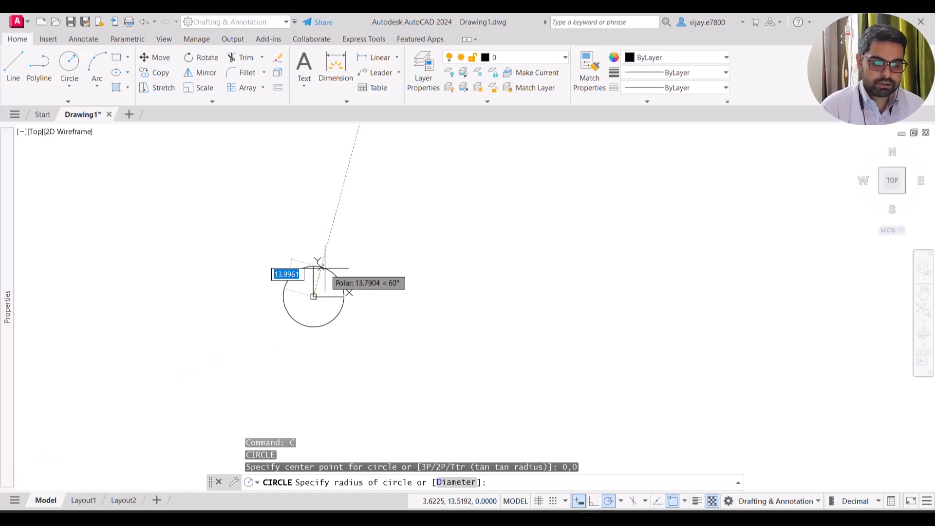
key("Escape")
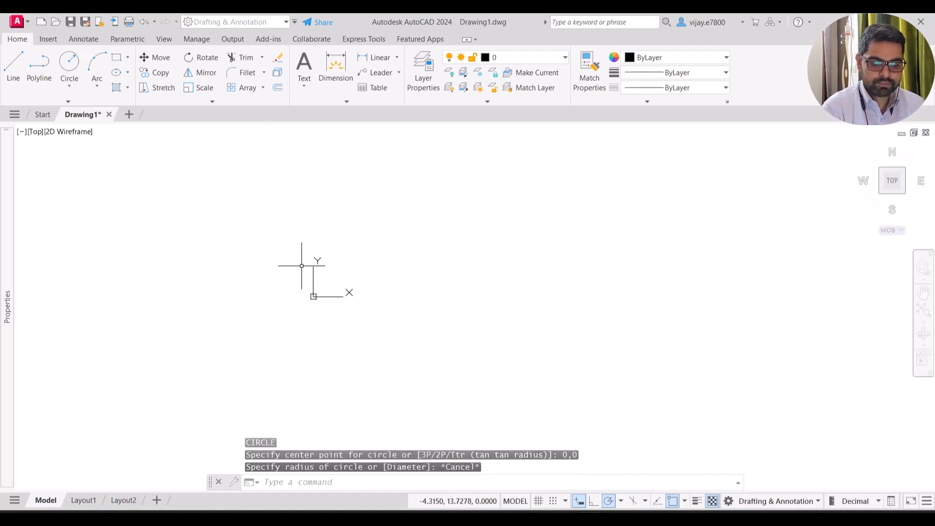
Draw a Center, Radius circle centred at 20,30 with a radius of 10
left_click(75, 84)
left_click(87, 108)
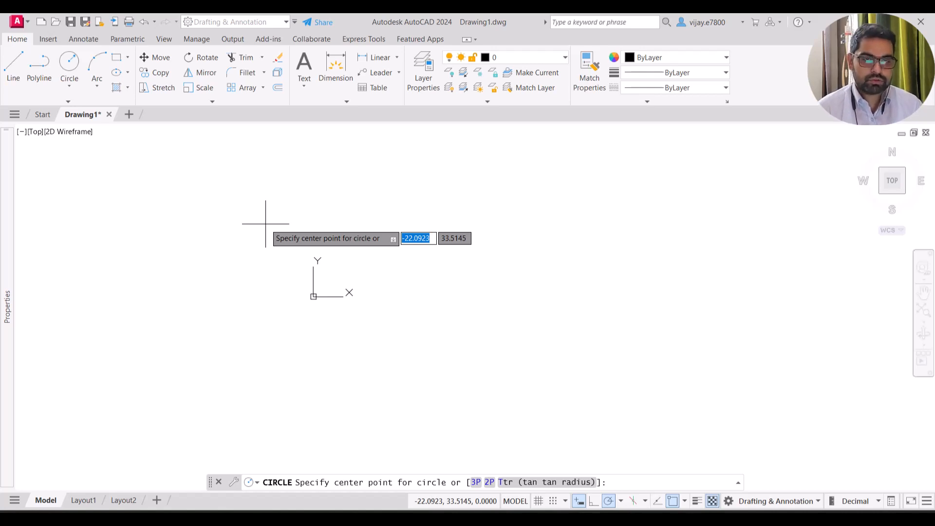
type("20")
key("Tab")
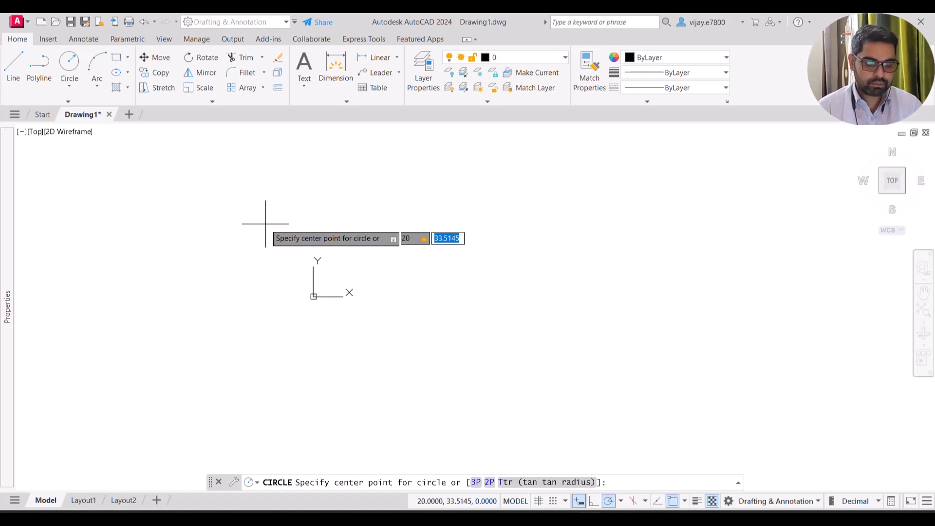
type("30")
key("Return")
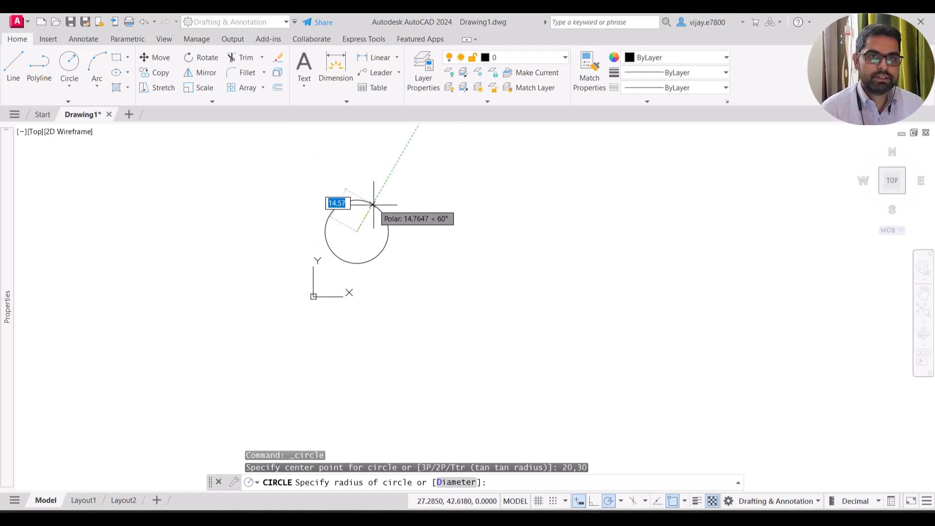
type("10")
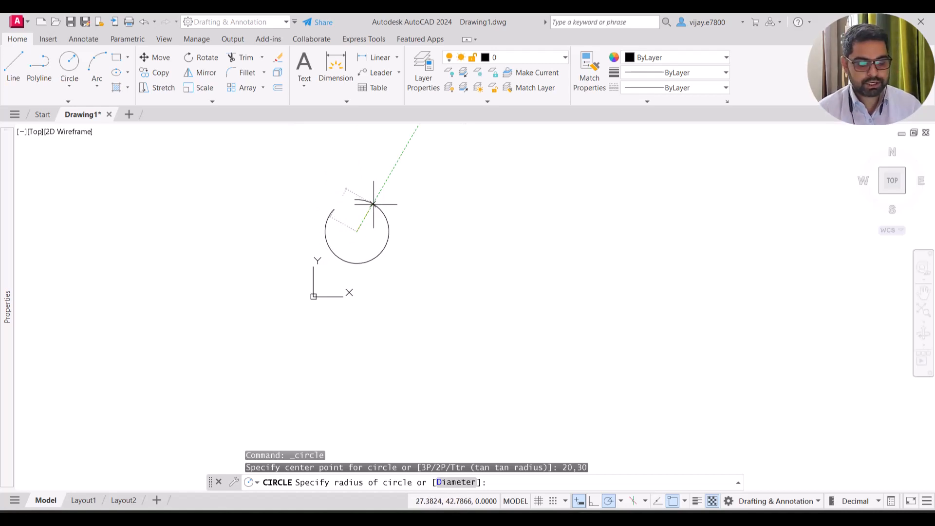
key("Return")
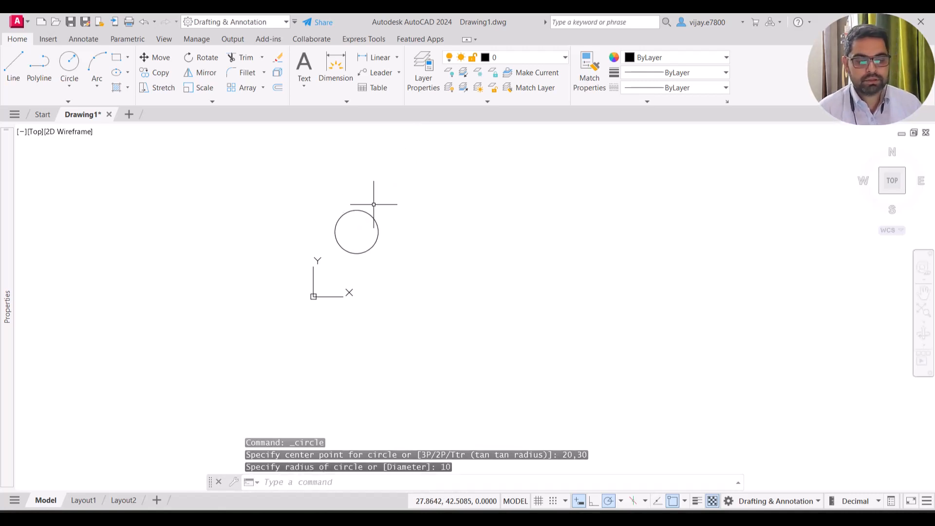
Draw a concentric Center, Diameter circle at 20,30 with a diameter of 10
left_click(69, 87)
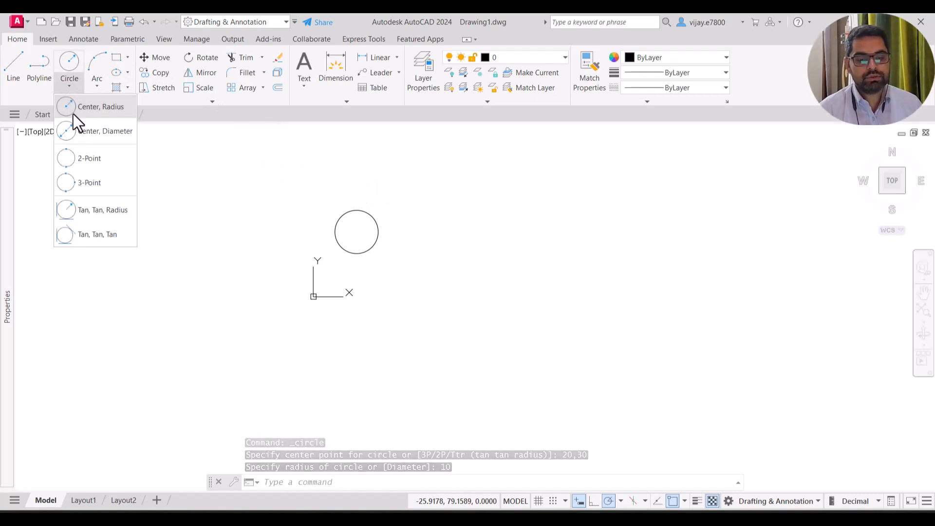
left_click(90, 128)
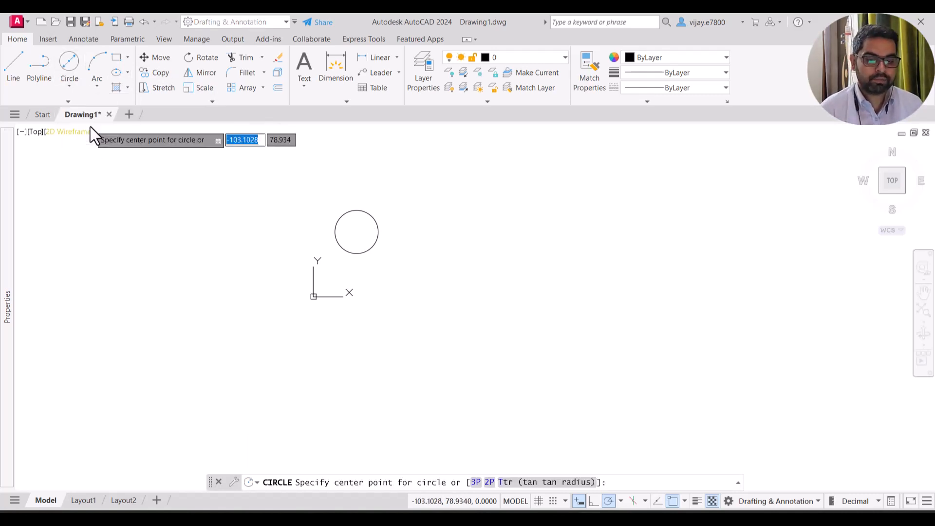
type("20")
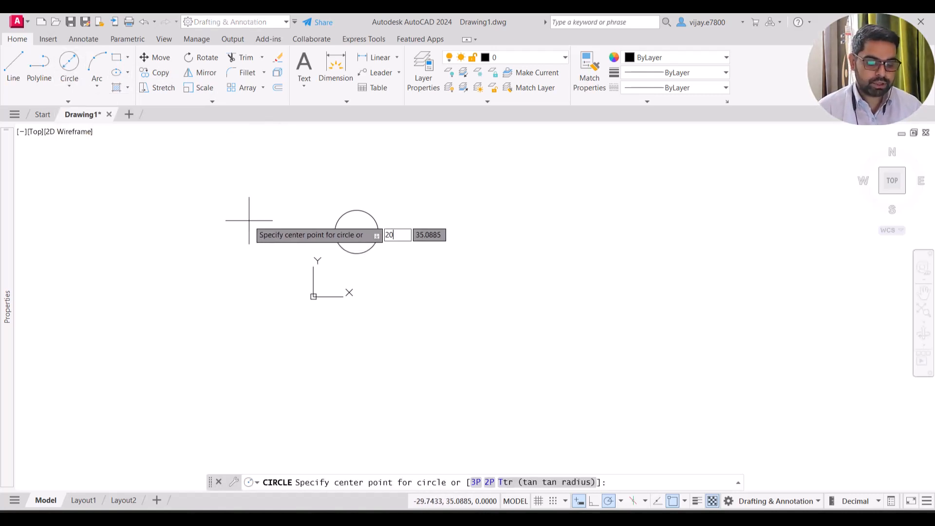
key("Tab")
type("30")
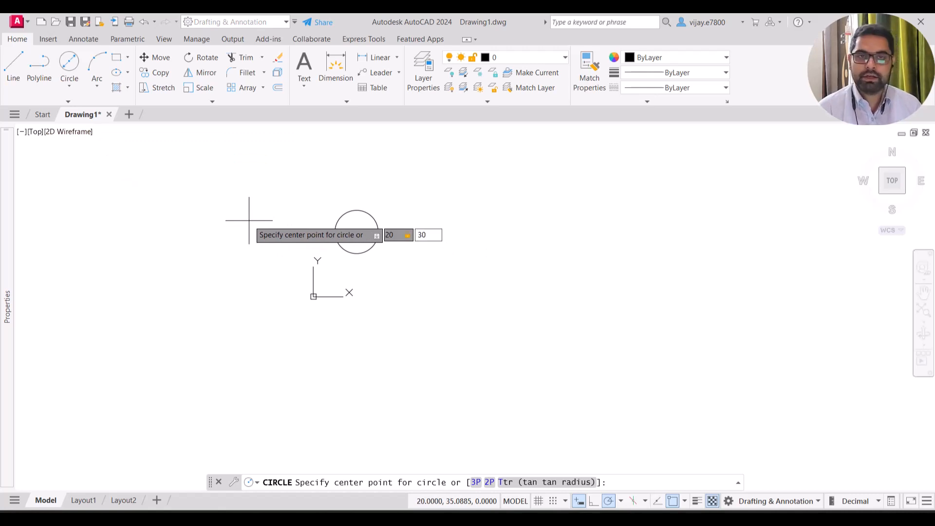
key("Return")
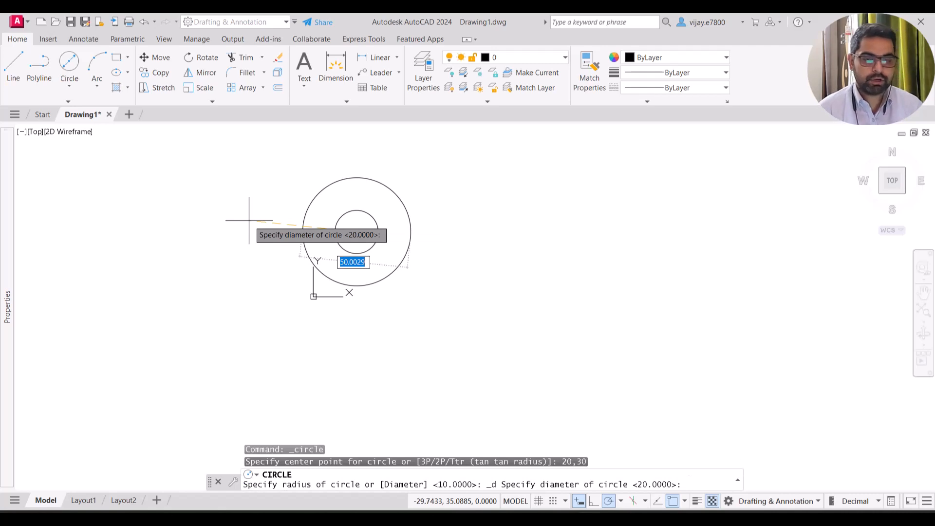
type("10")
key("Return")
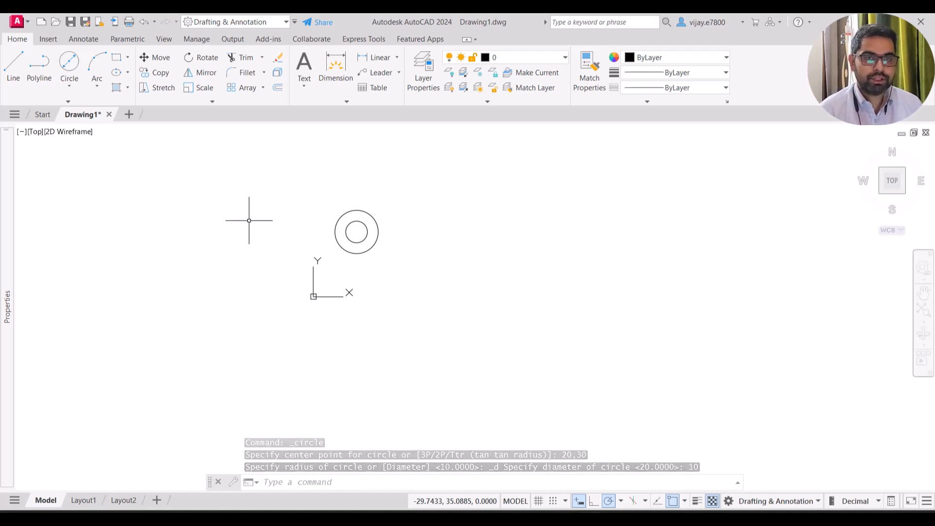
Draw a 2-Point circle from the inner circle's right quadrant to the upper-right edge of the outer circle
left_click(68, 84)
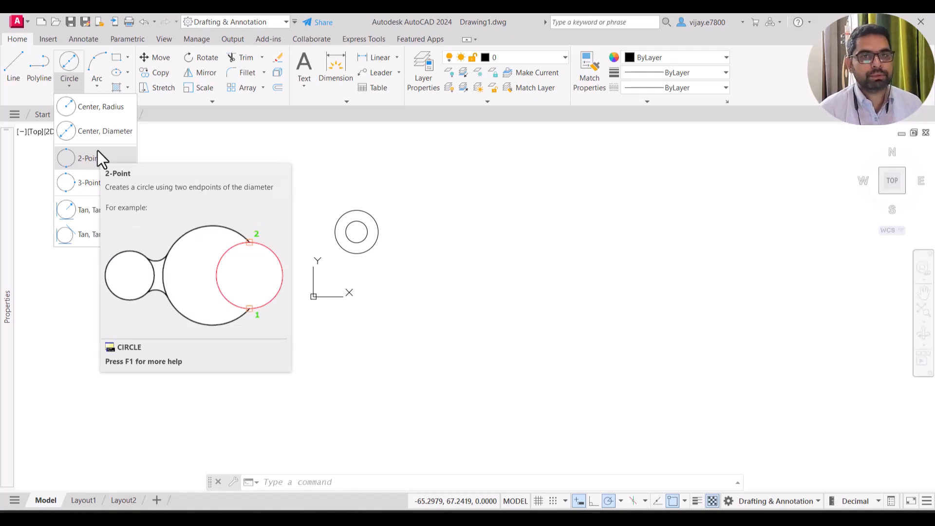
scroll(416, 226, "up", 5)
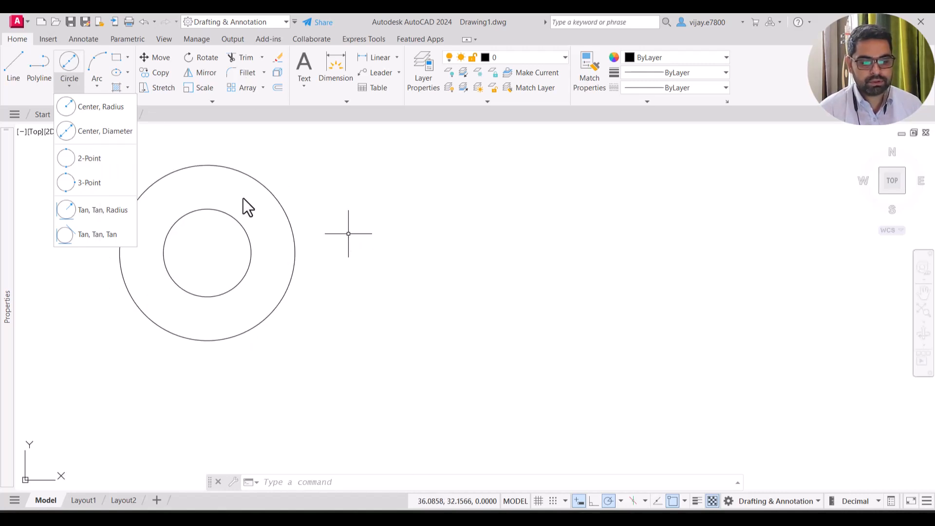
scroll(259, 235, "up", 2)
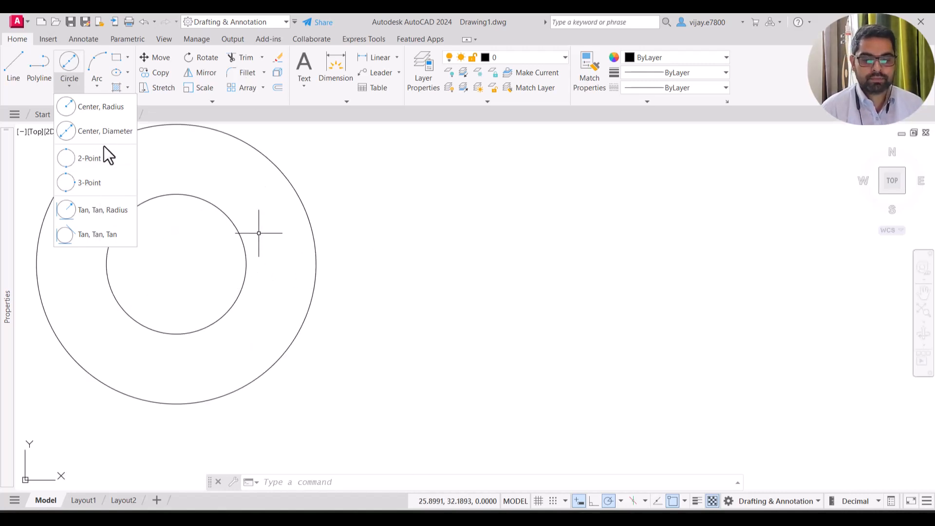
left_click(89, 159)
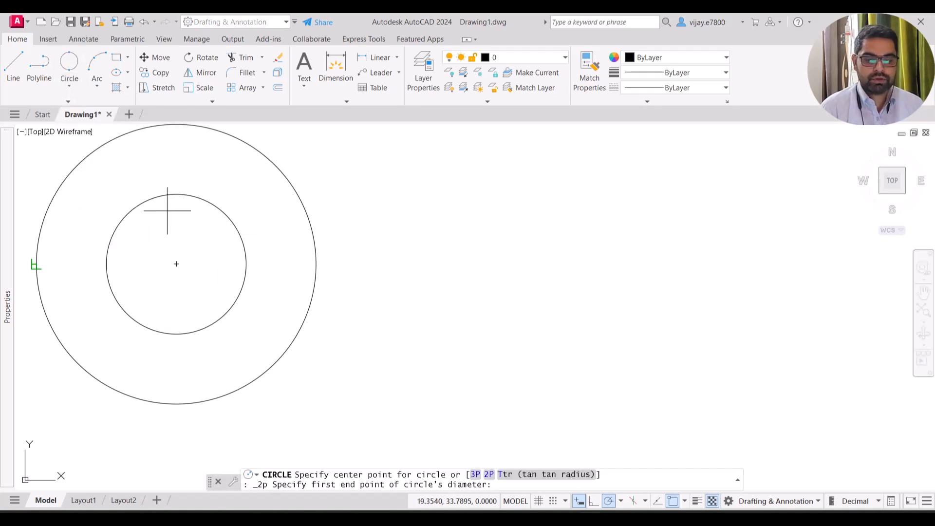
left_click(246, 265)
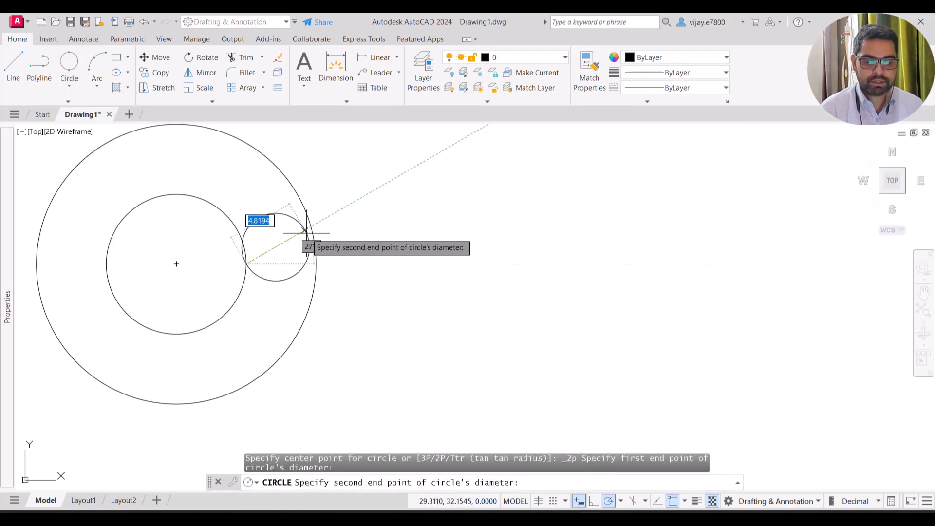
left_click(311, 227)
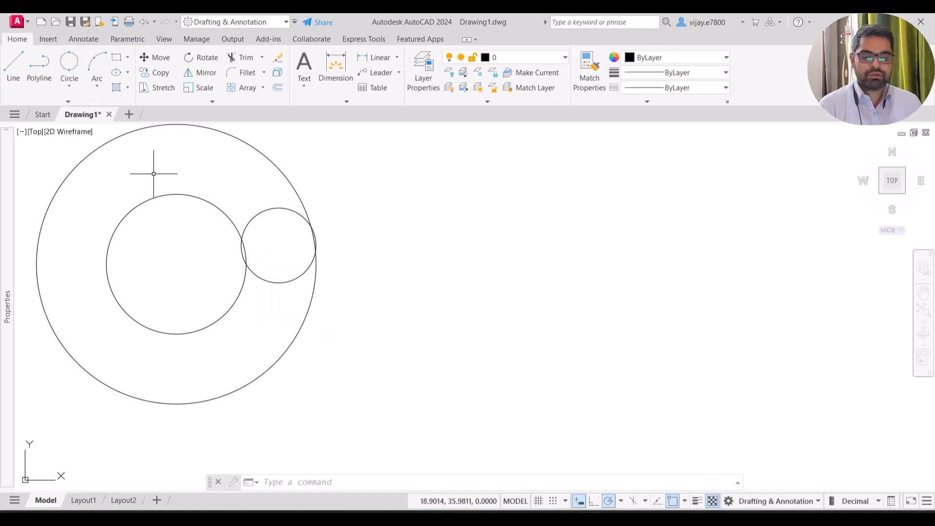
Draw a 3-Point circle through the small circle's upper intersections with the inner and outer circles and the inner circle's lower-right edge
left_click(71, 87)
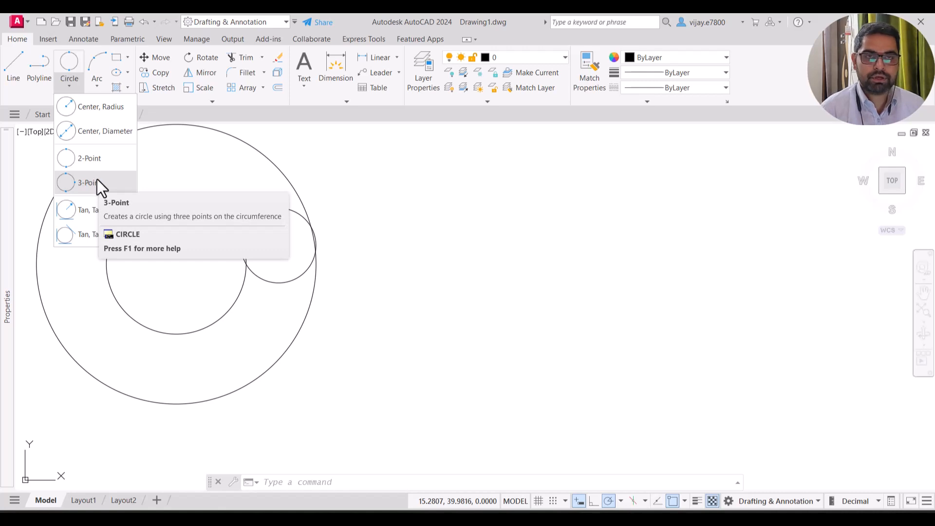
left_click(97, 181)
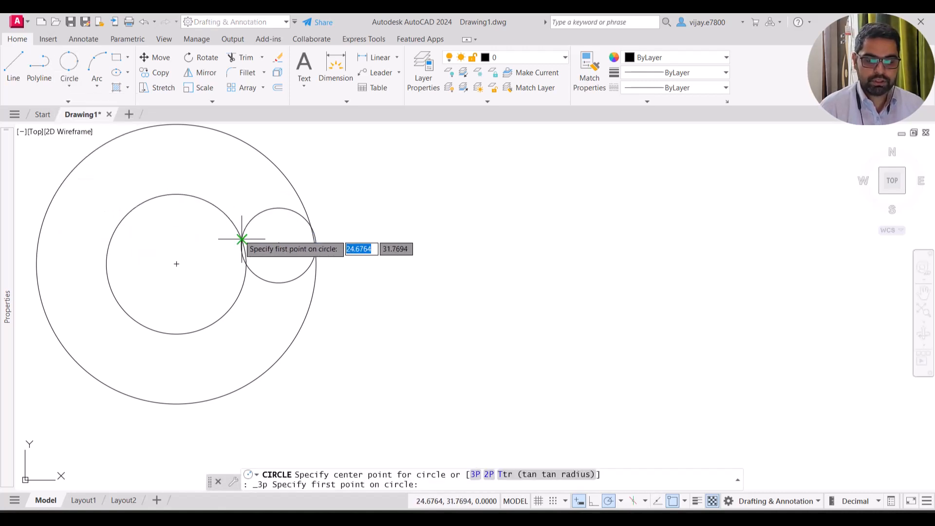
left_click(241, 239)
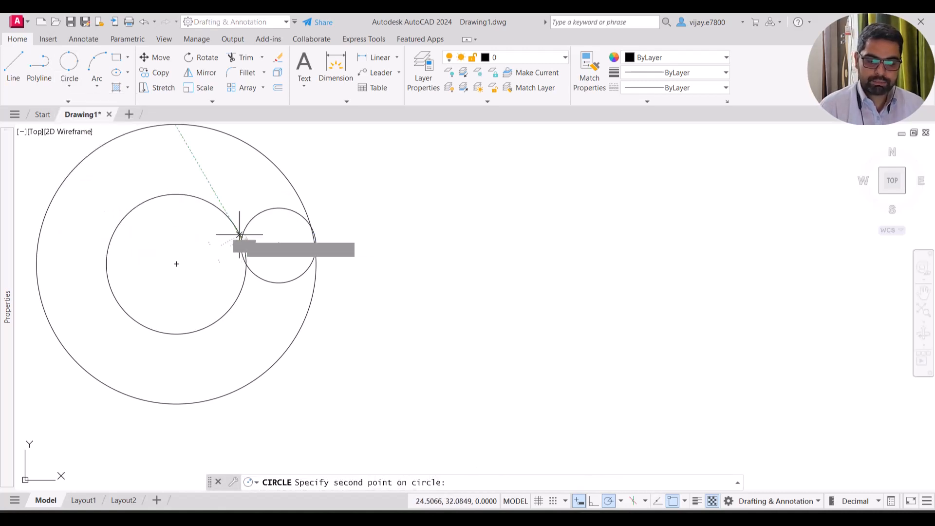
left_click(314, 224)
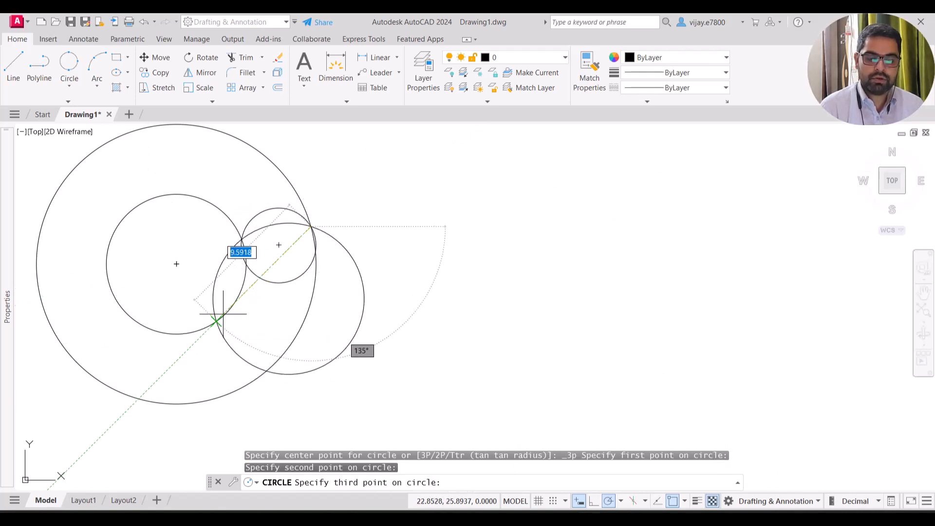
left_click(217, 321)
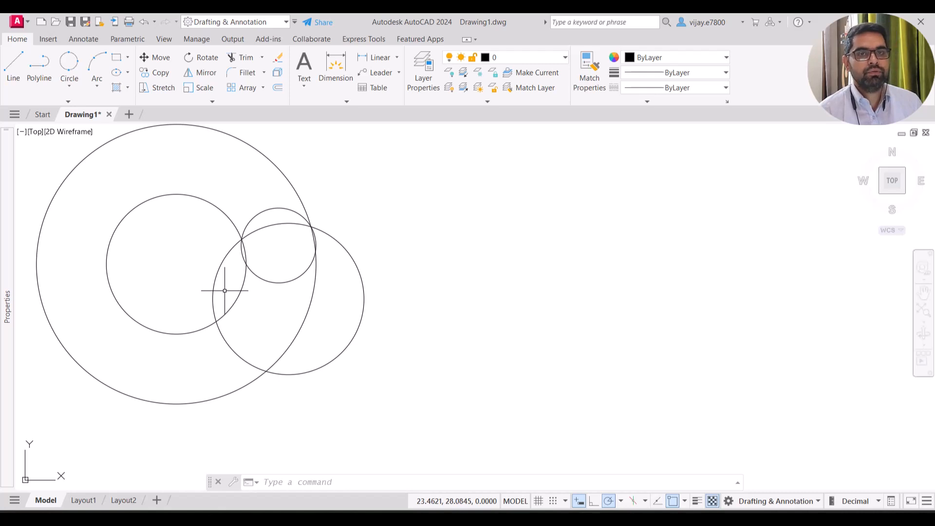
Draw a zigzag of four connected line segments in the empty space right of the circles
left_click(13, 64)
left_click(462, 302)
left_click(507, 212)
left_click(569, 318)
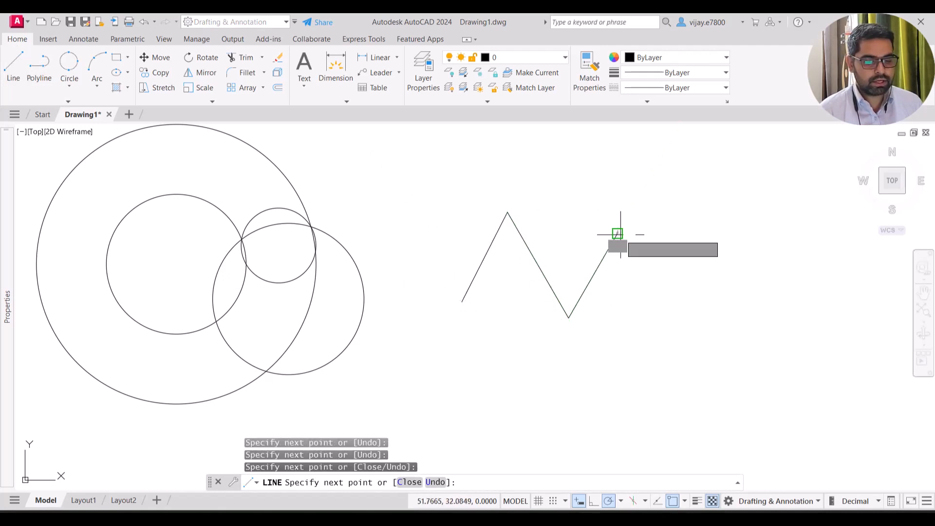
left_click(618, 234)
left_click(638, 345)
right_click(693, 307)
key("Escape")
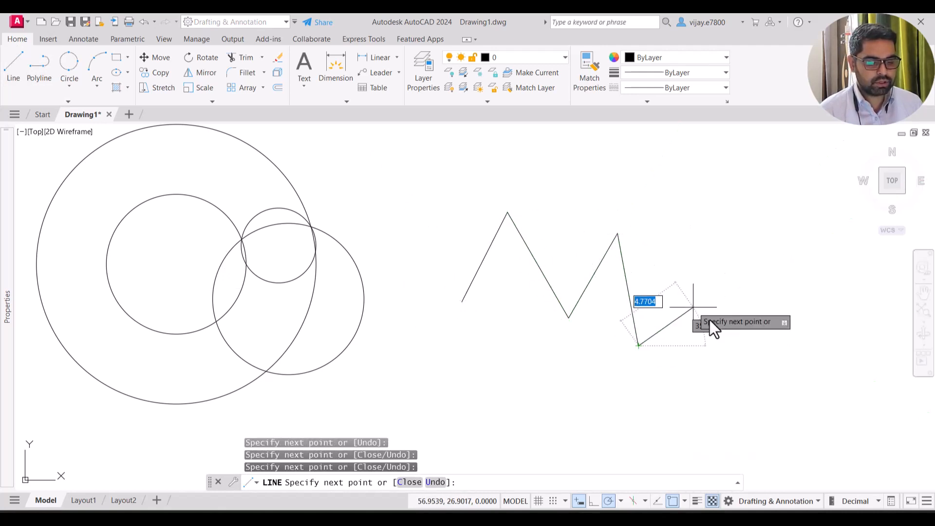
key("Return")
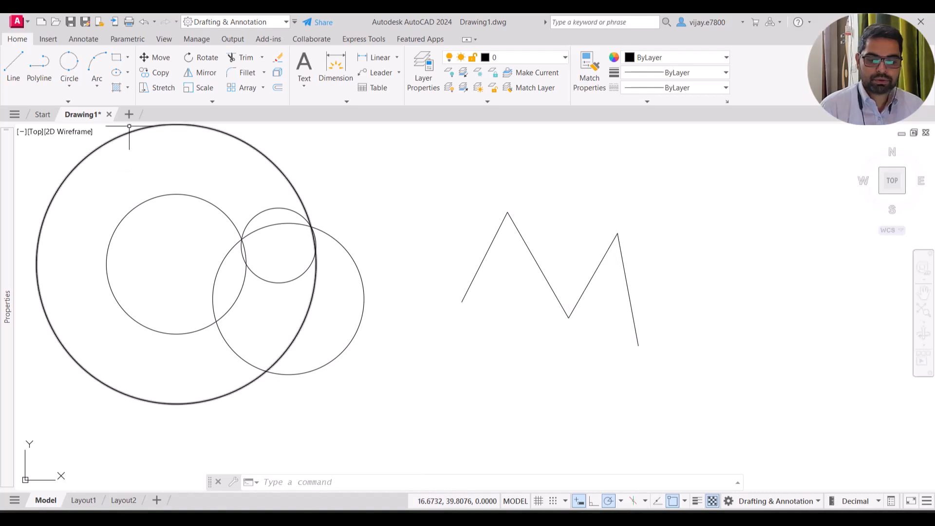
Draw a 3-Point circle through the last three vertices of the zigzag, from its lower valley to its end point
left_click(67, 86)
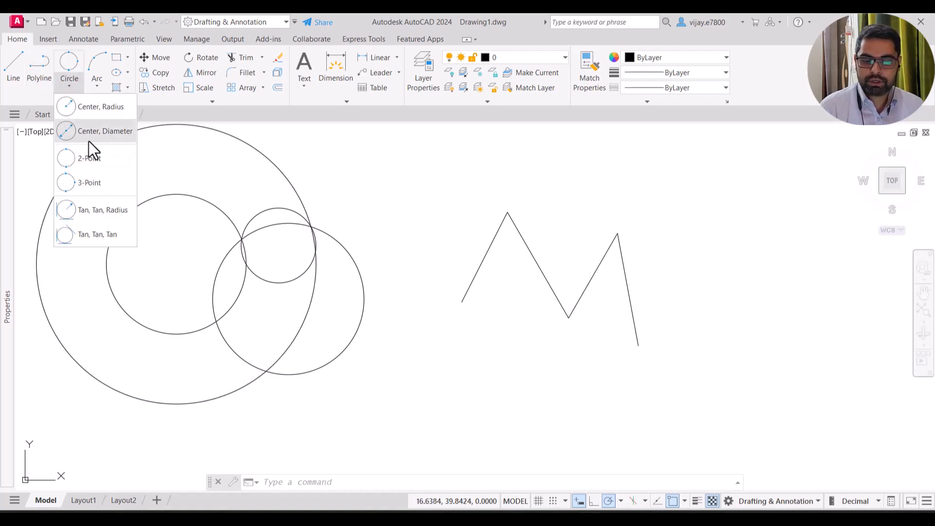
left_click(86, 182)
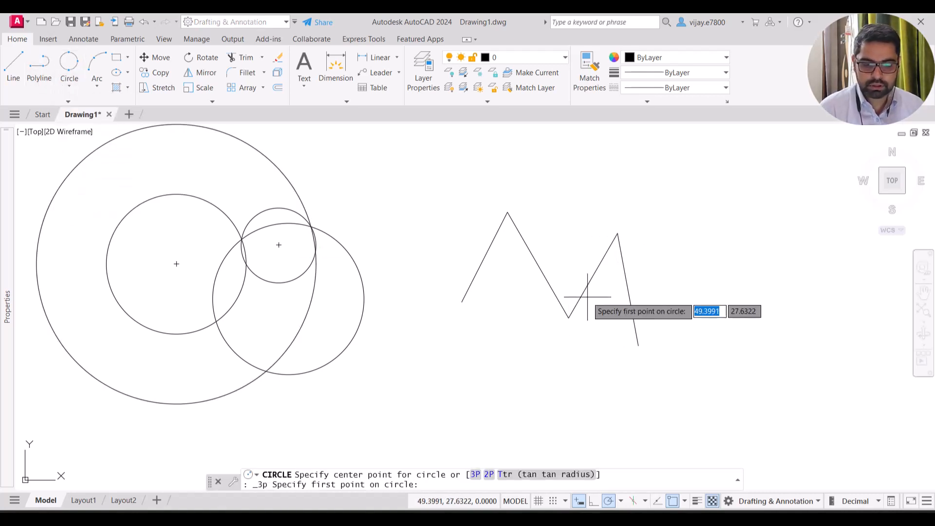
left_click(569, 316)
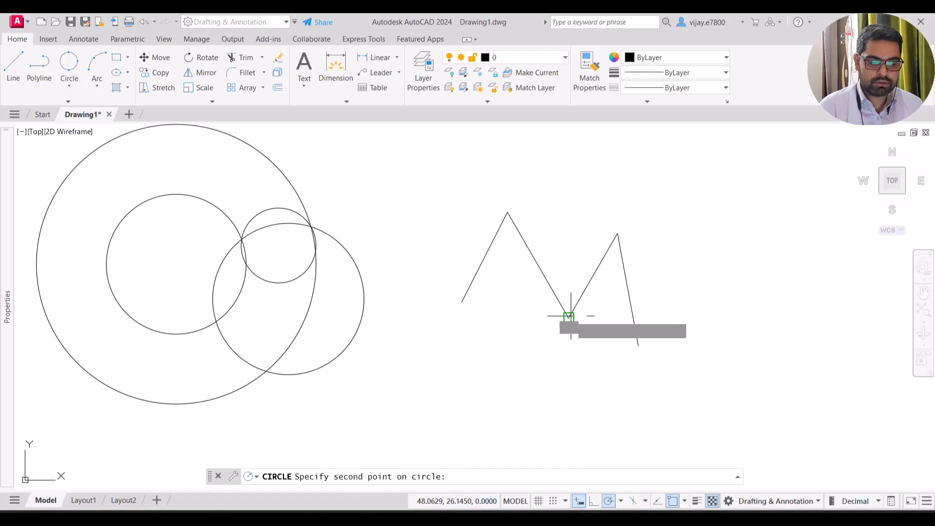
left_click(618, 234)
left_click(638, 345)
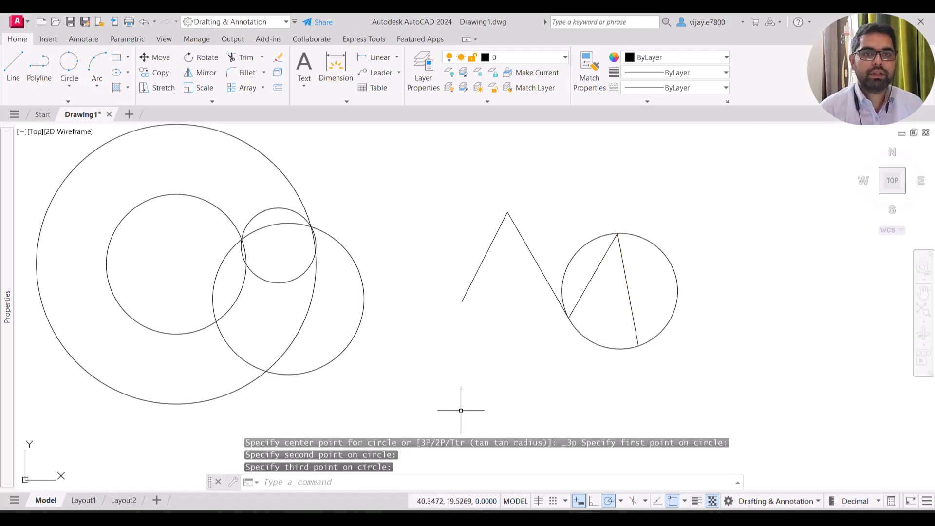
Draw a Tan, Tan, Radius circle of radius 10 tangent to the zigzag's second segment and the upper-left edge of the circle around its end
left_click(72, 86)
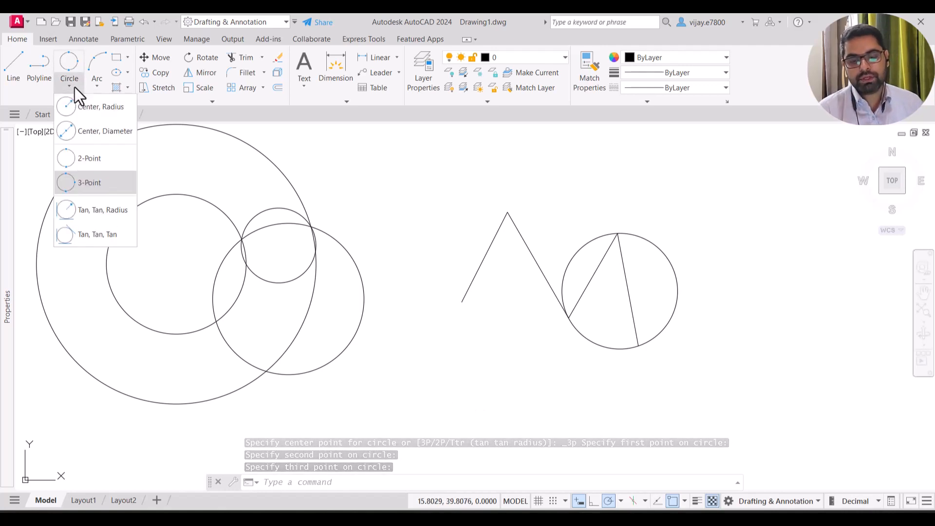
left_click(76, 214)
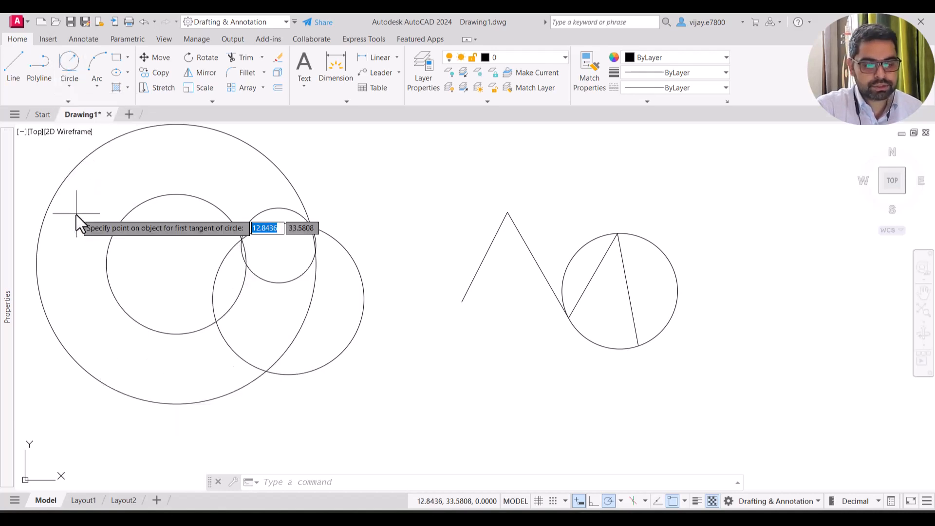
left_click(536, 260)
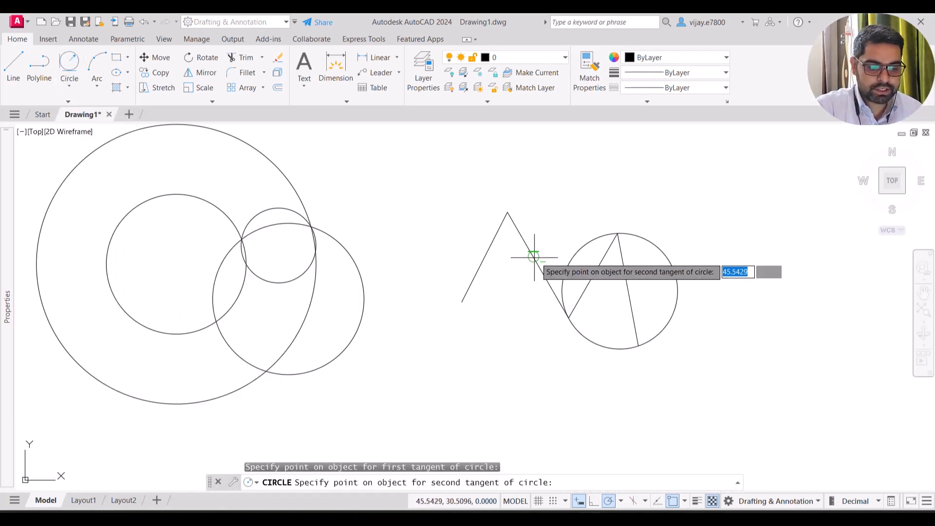
left_click(573, 254)
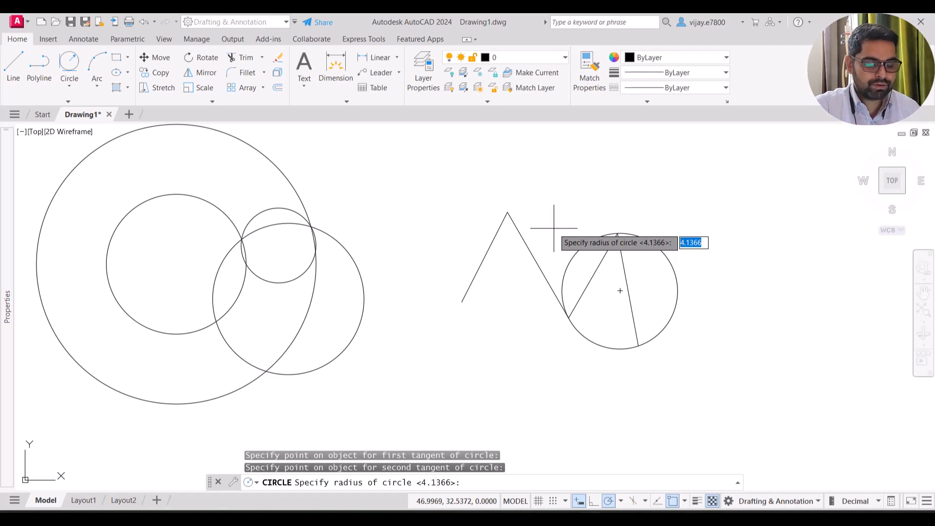
type("10")
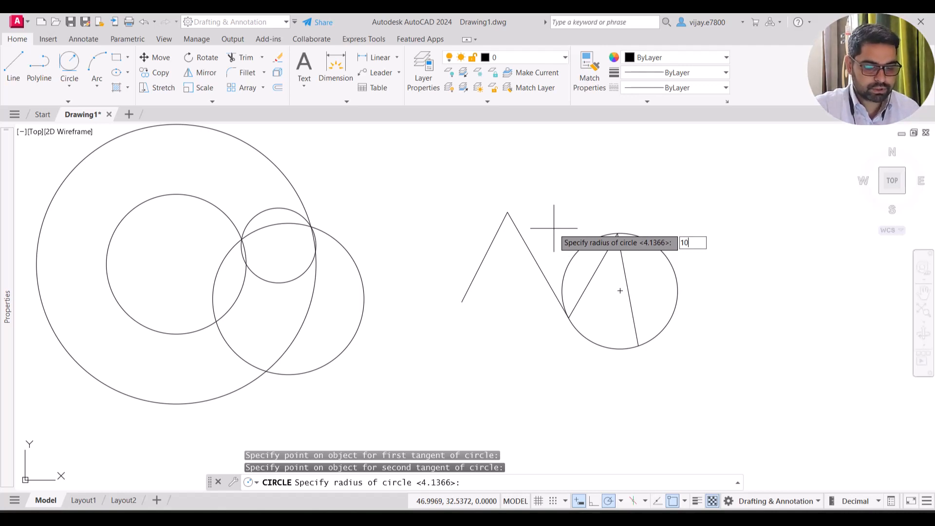
key("Return")
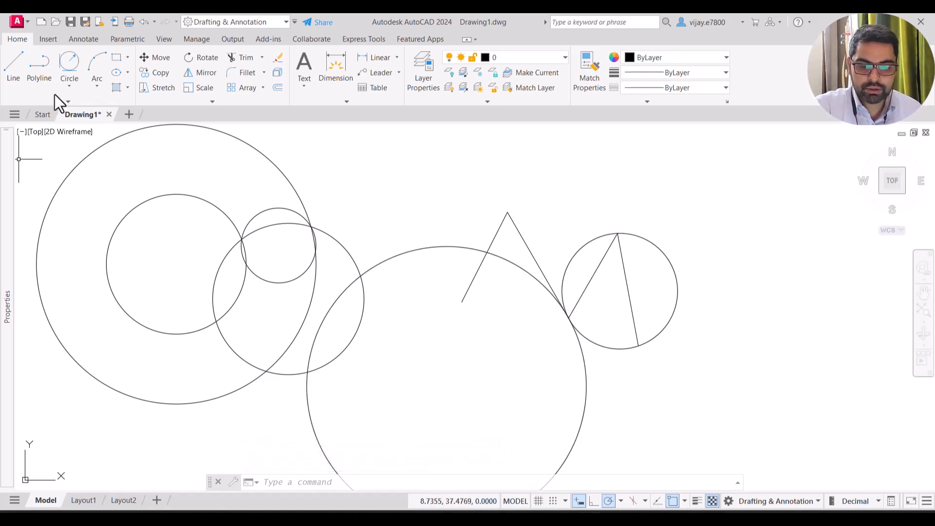
Draw a Tan, Tan, Radius circle of radius 3 tangent to the zigzag's second segment and the upper-left edge of the adjacent 3-Point circle
left_click(68, 86)
left_click(103, 205)
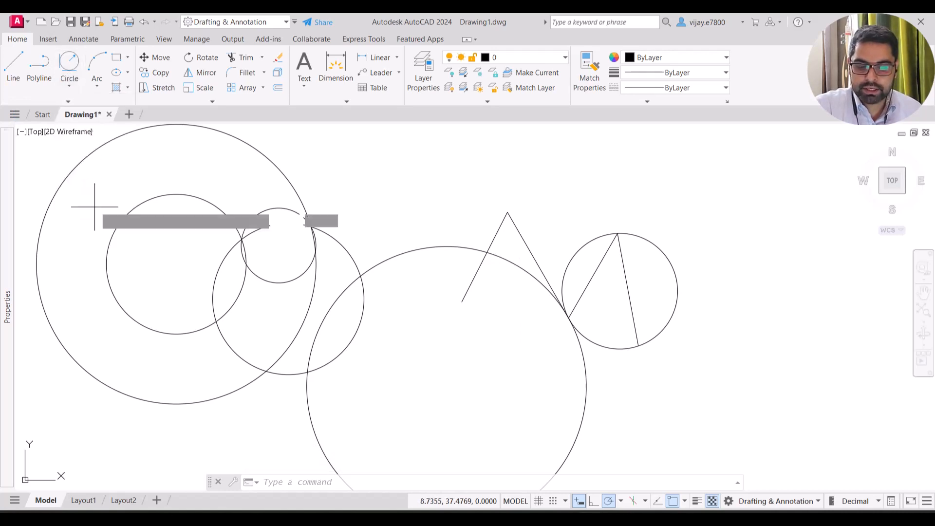
left_click(522, 243)
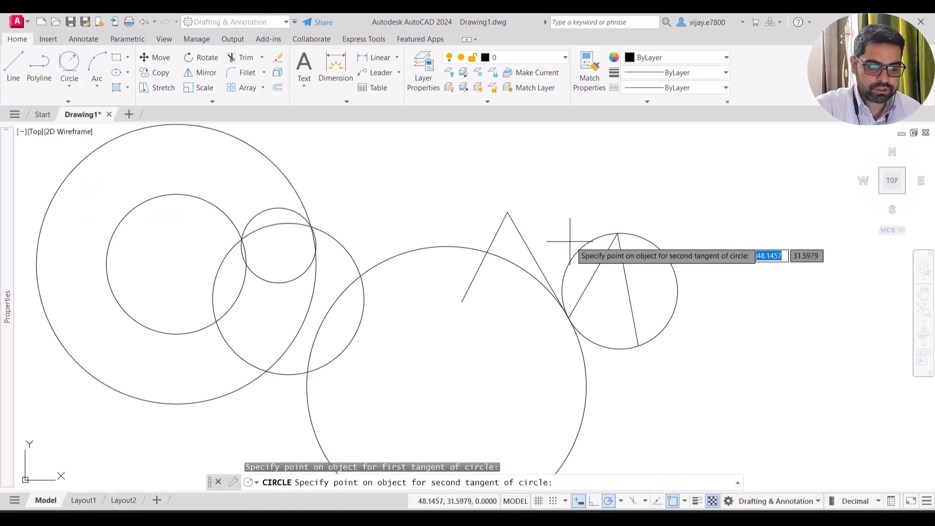
left_click(586, 242)
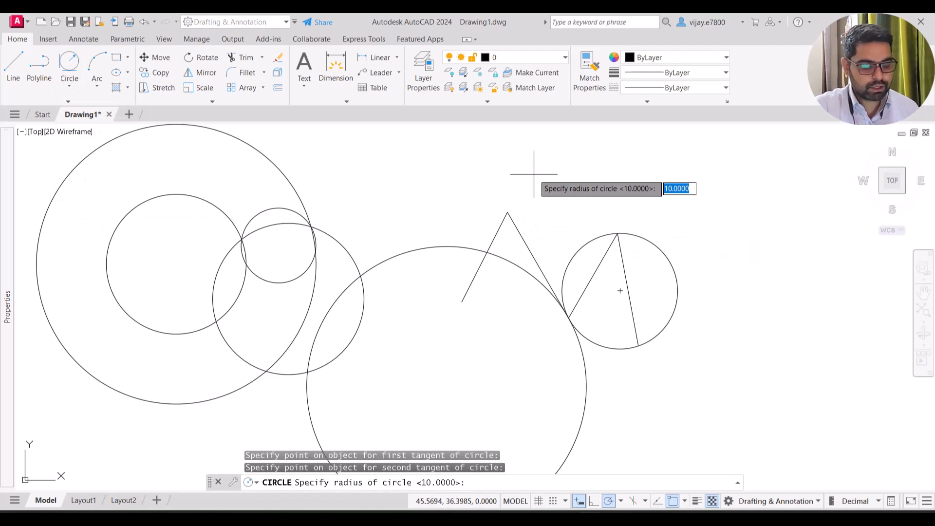
type("3")
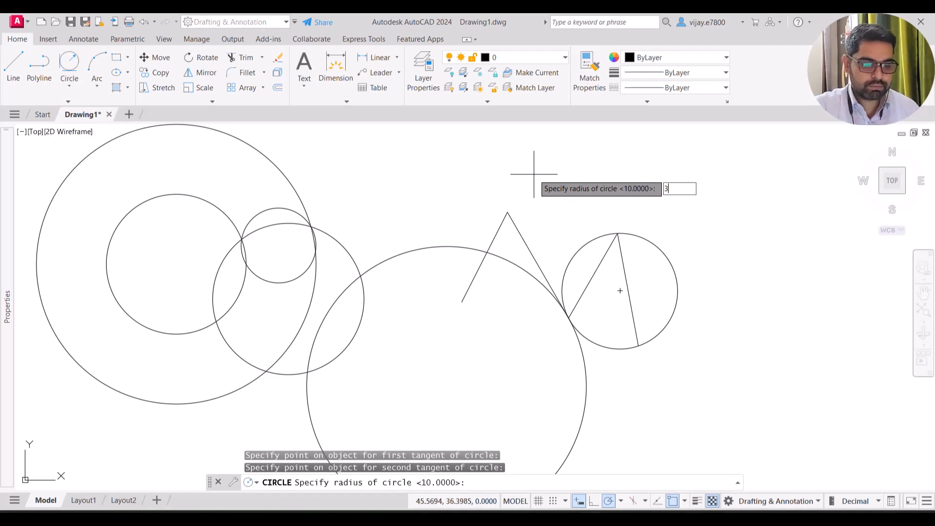
key("Return")
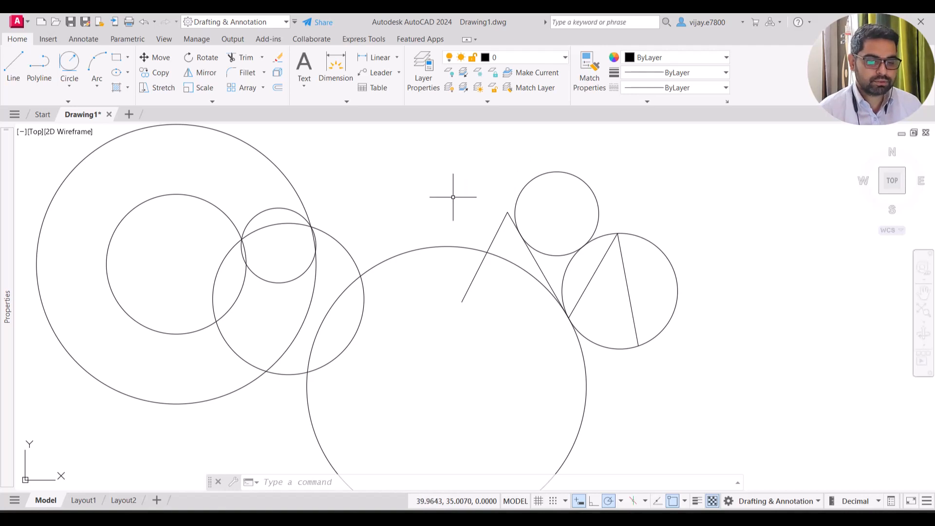
Delete the two tangent circles of radius 3 and radius 10 beside the zigzag
left_click(620, 200)
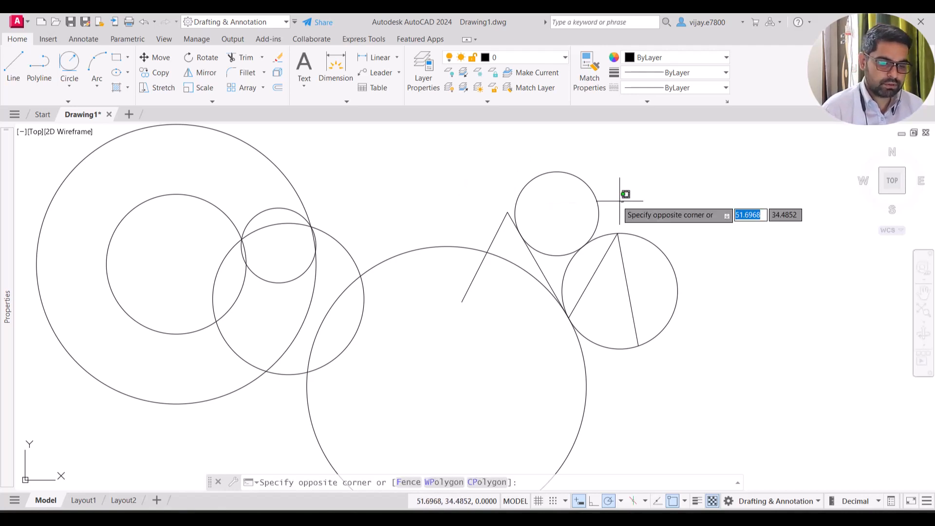
left_click(620, 199)
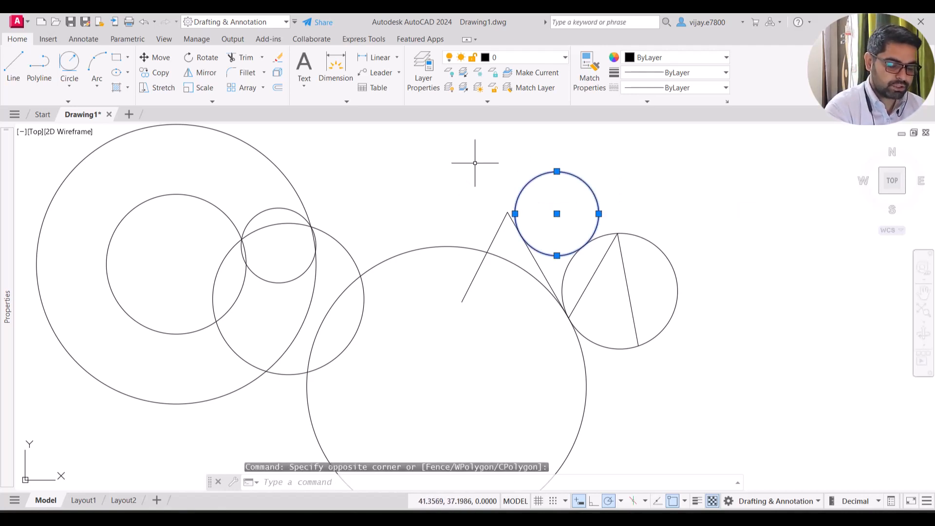
key("Delete")
left_click(435, 267)
left_click(411, 226)
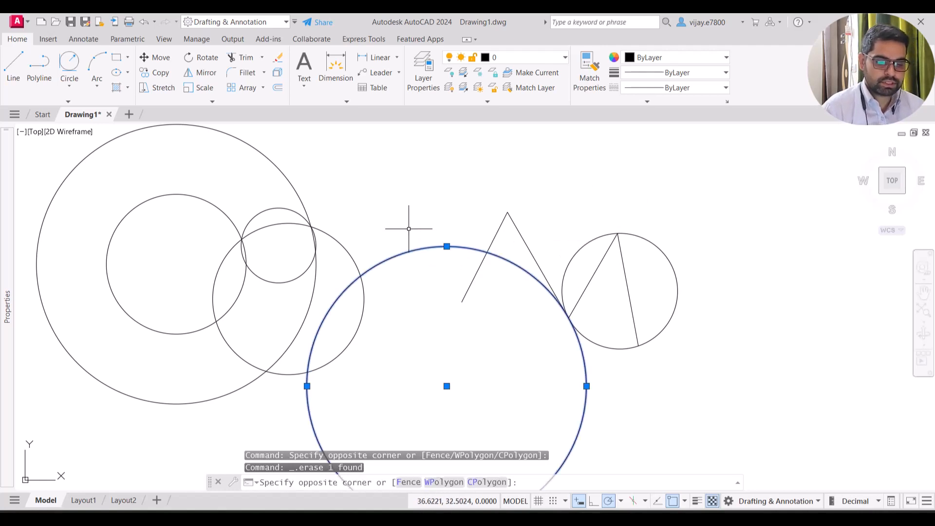
key("Delete")
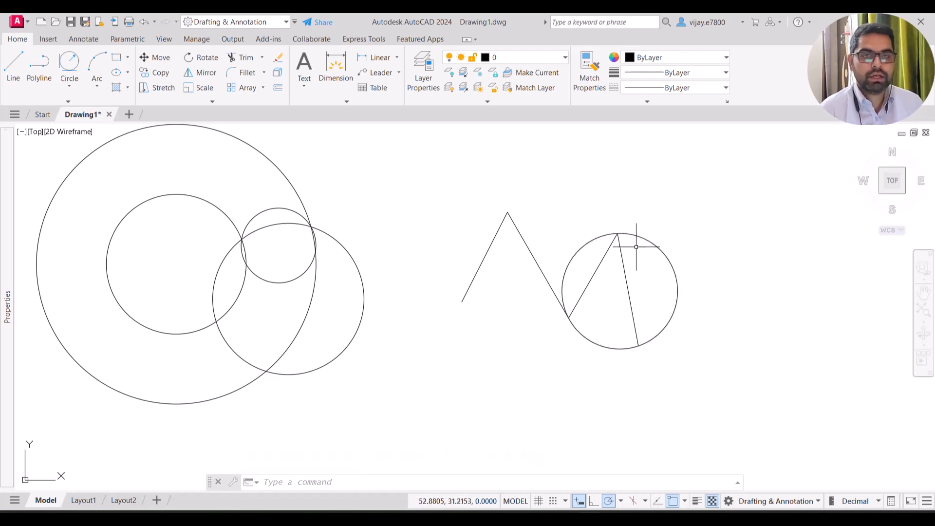
Draw a Tan, Tan, Radius circle of radius 5 tangent to the 3-Point circle's upper-right edge and the zigzag's second segment
left_click(69, 83)
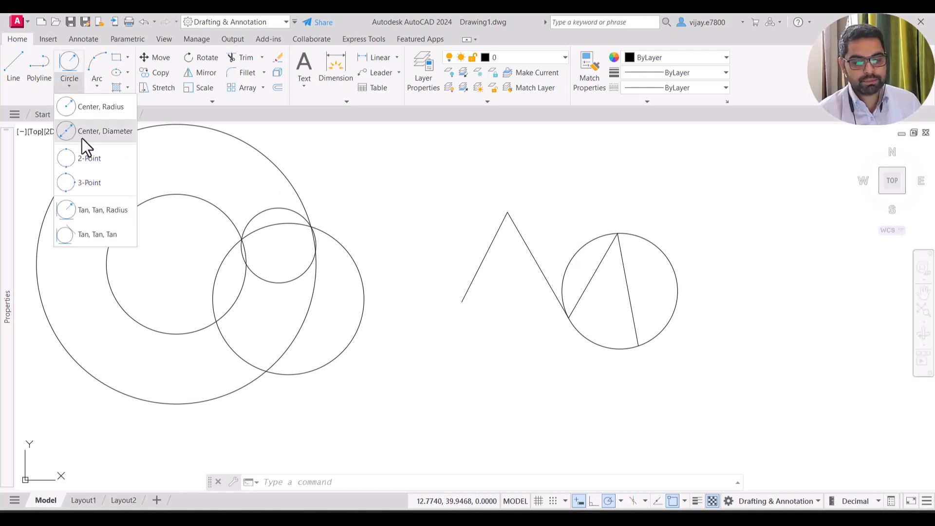
left_click(83, 210)
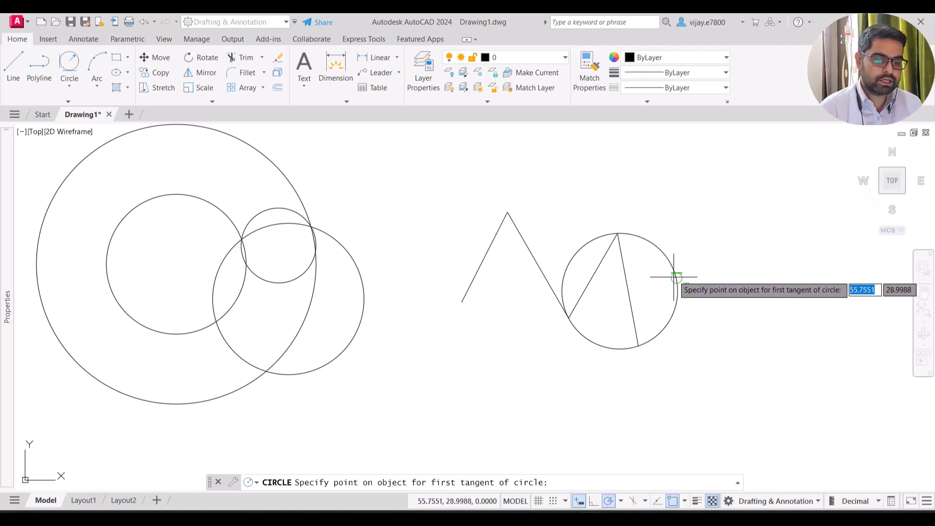
left_click(662, 249)
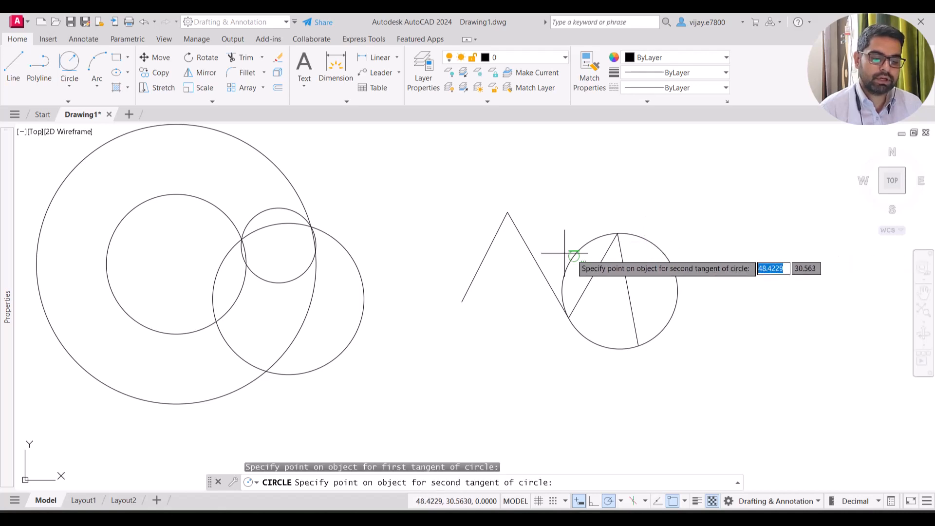
left_click(530, 248)
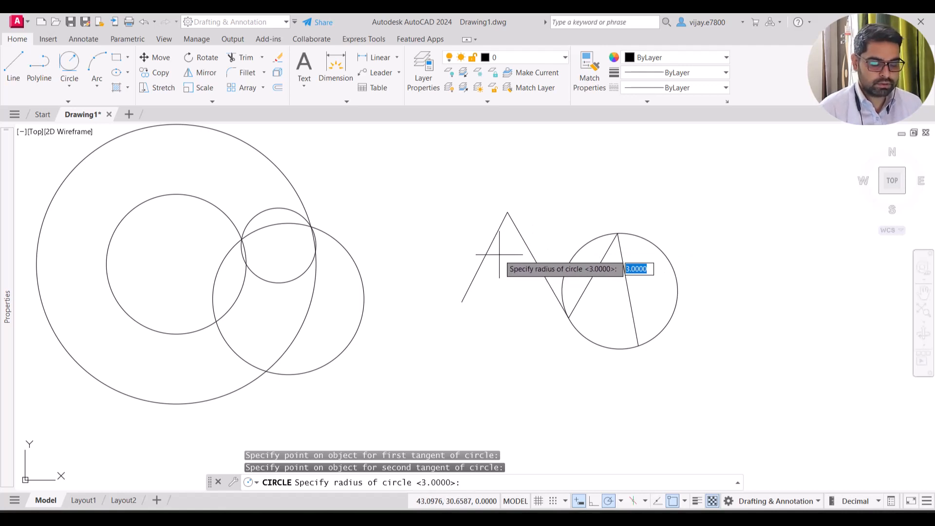
type("5")
key("Return")
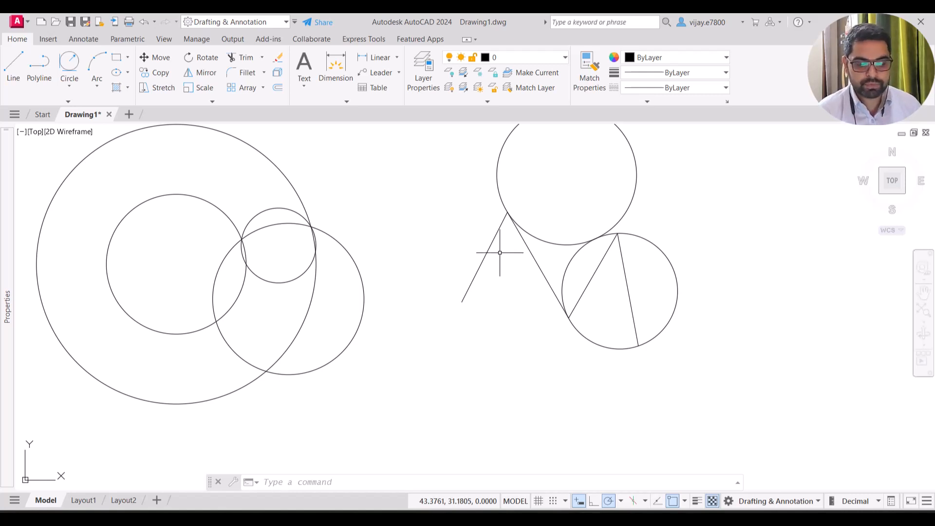
Delete the tangent circle of radius 5 above the zigzag
left_click(660, 202)
left_click(587, 173)
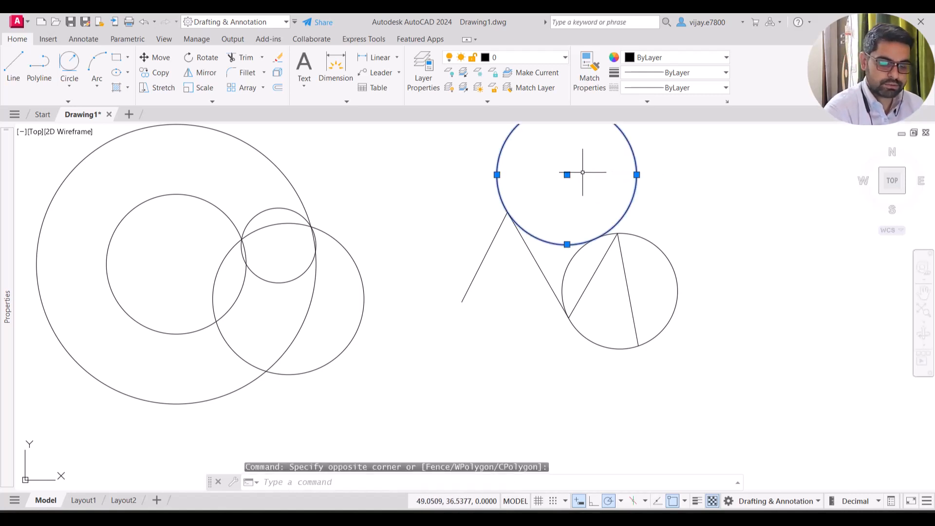
key("Delete")
Draw a Tan, Tan, Radius circle of radius 8 tangent to the 3-Point circle's upper-right edge and the zigzag's first segment
left_click(67, 64)
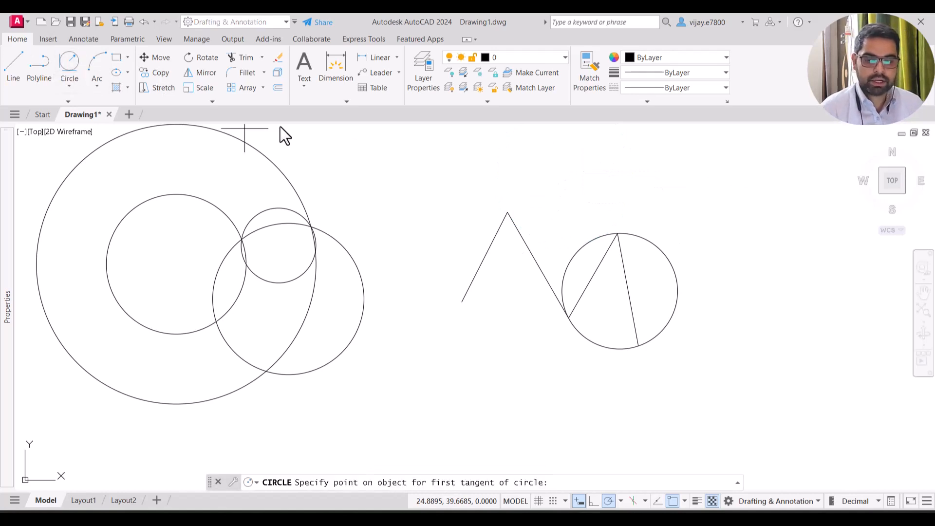
left_click(661, 252)
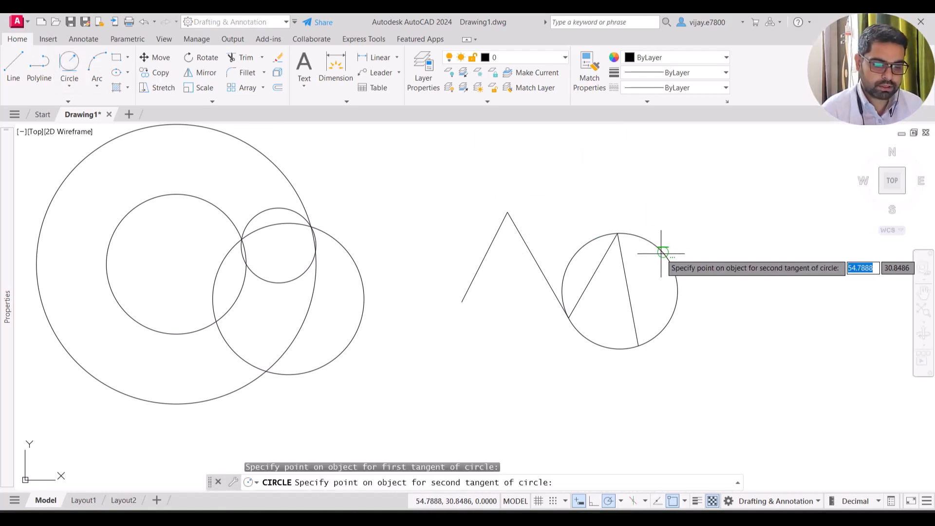
left_click(494, 245)
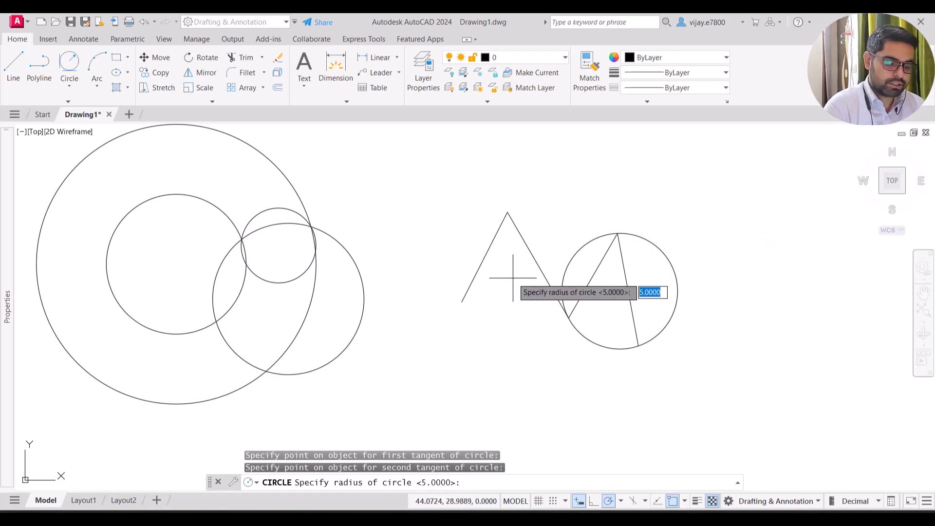
type("8")
key("Return")
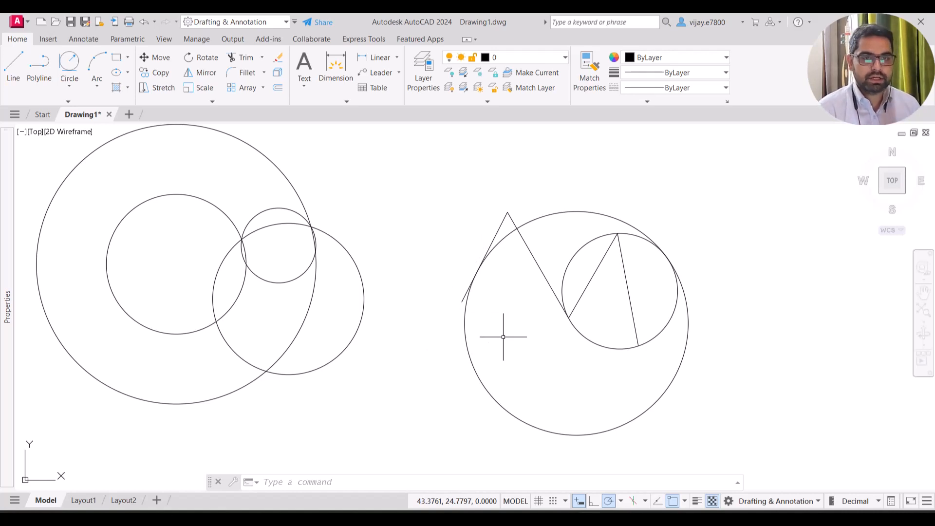
Draw a Tan, Tan, Tan circle touching the zigzag's second segment, the 3-Point circle's upper-left edge and the top of the radius 8 circle
left_click(72, 80)
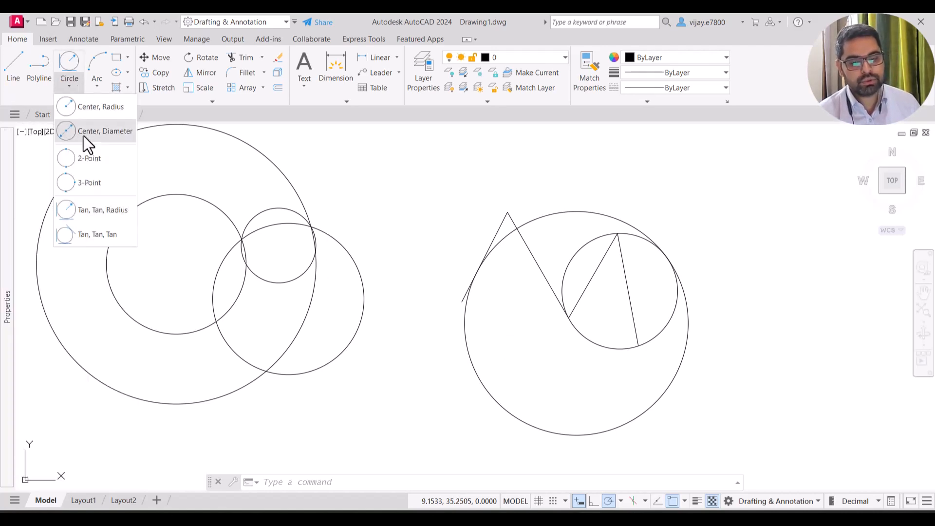
left_click(85, 234)
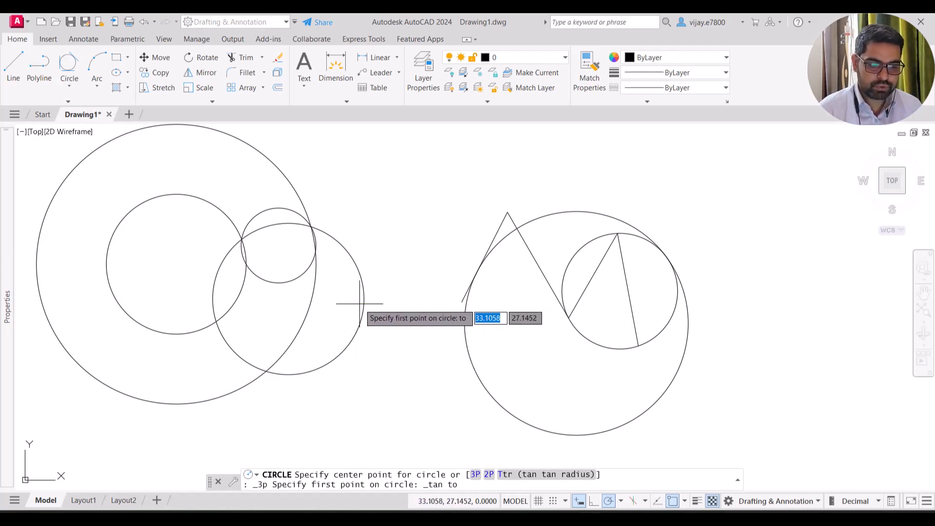
left_click(540, 257)
left_click(574, 251)
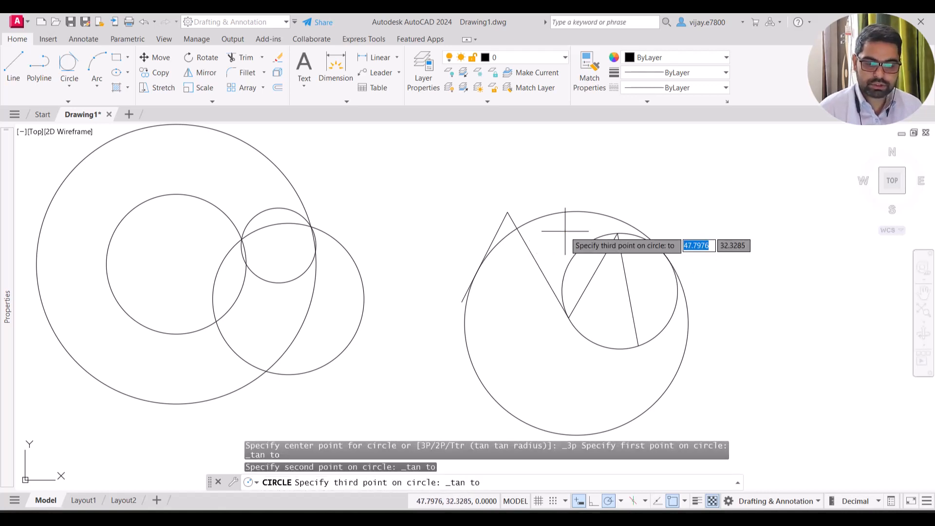
left_click(554, 213)
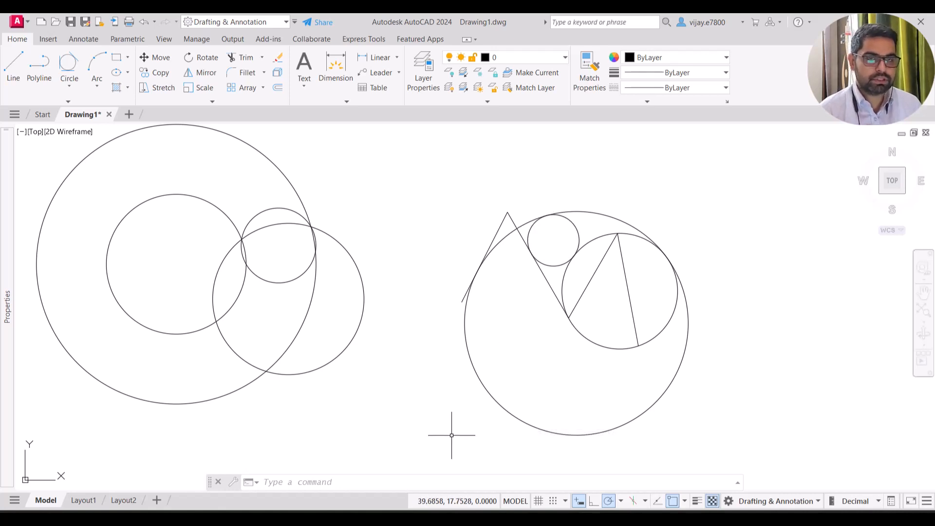
Delete the small Tan, Tan, Tan circle between the zigzag's second segment and the two neighbouring circles
left_click(577, 233)
left_click(556, 231)
key("Delete")
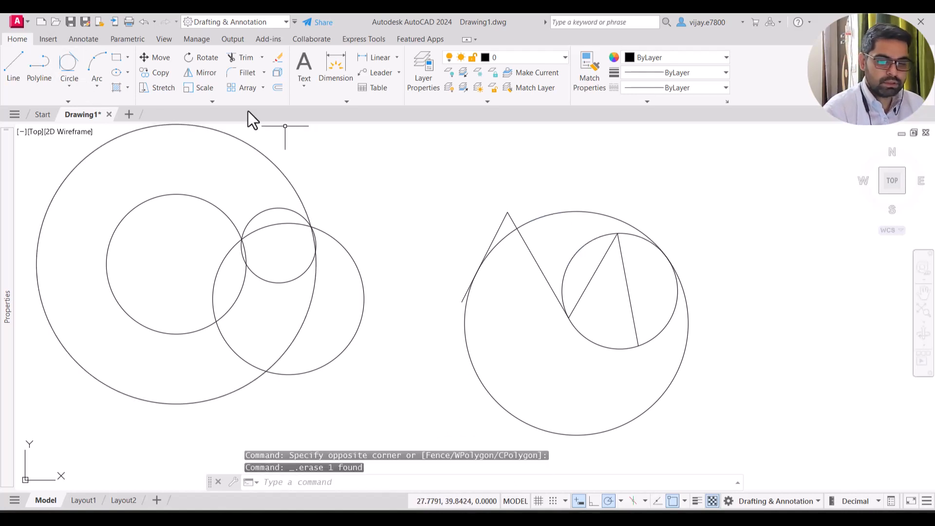
Draw a Tan, Tan, Tan circle touching the radius 8 circle's upper-left edge, the zigzag's second segment and the large 3-Point circle's upper edge
left_click(73, 67)
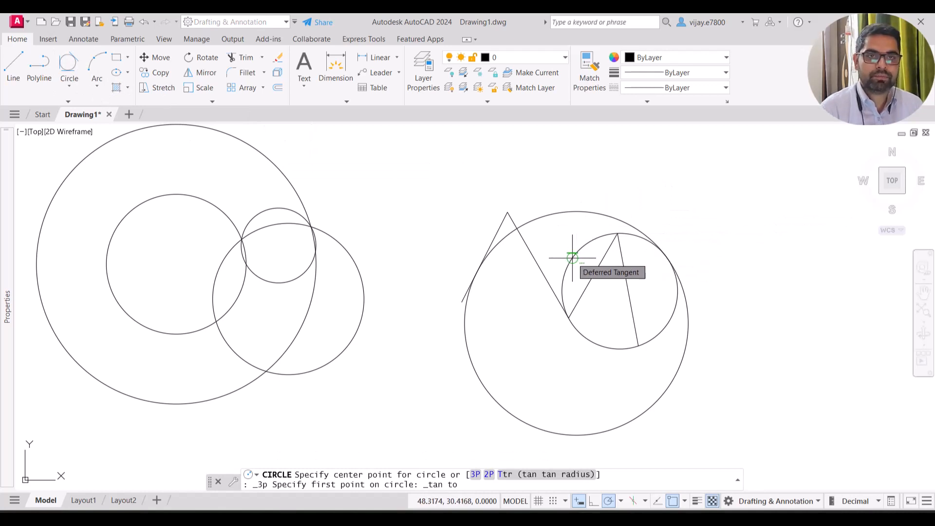
left_click(684, 501)
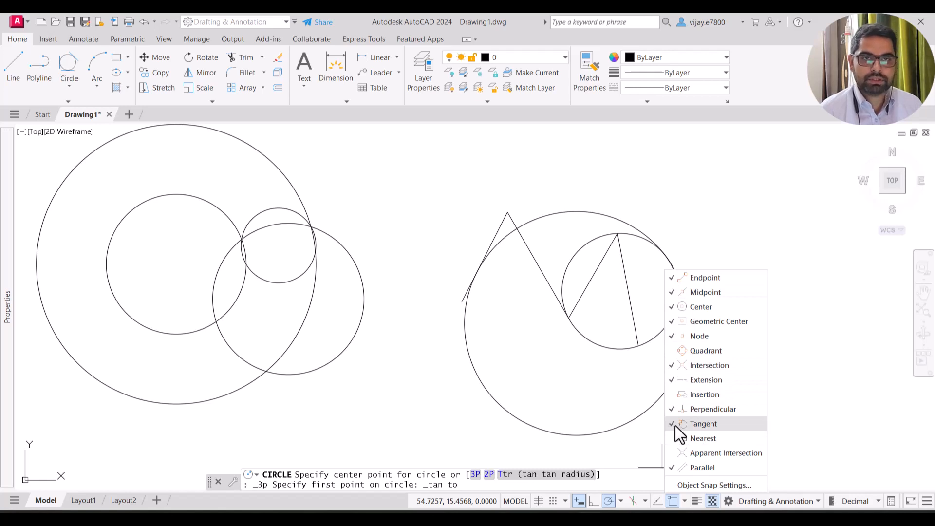
left_click(579, 253)
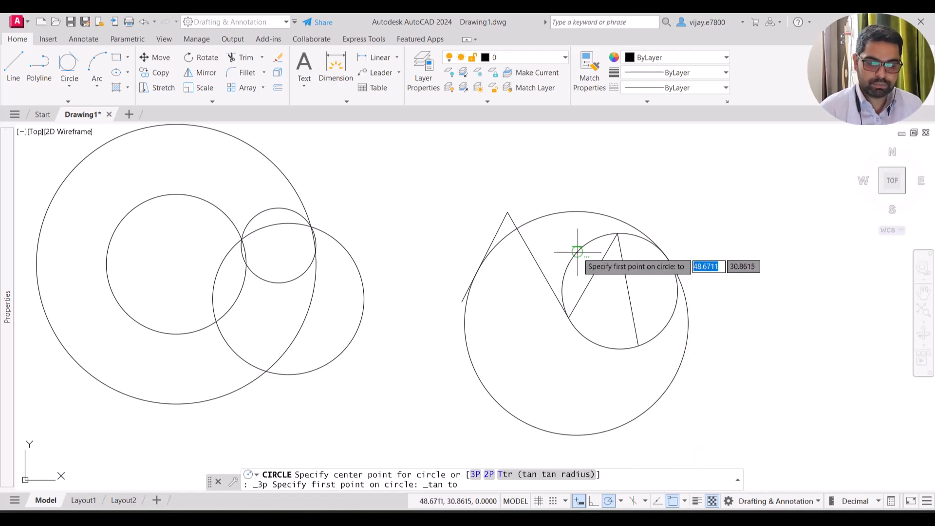
left_click(578, 251)
left_click(542, 256)
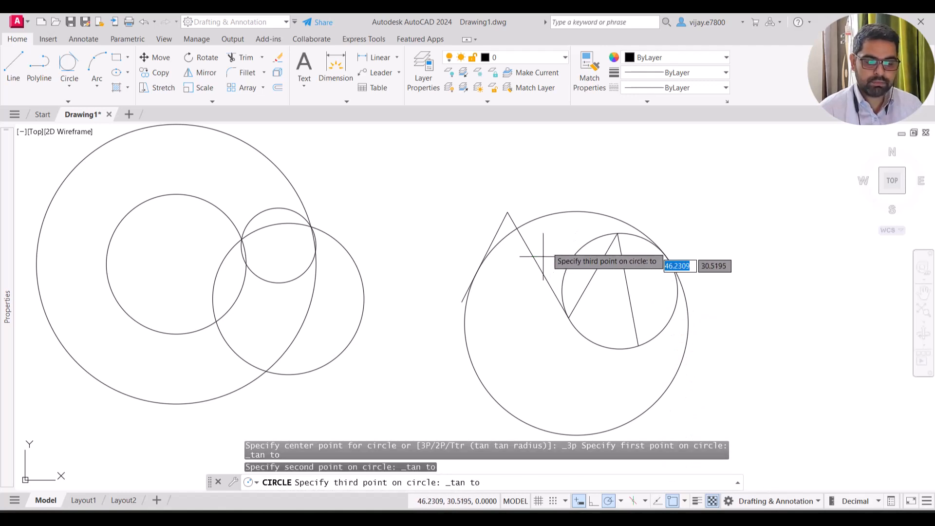
left_click(554, 208)
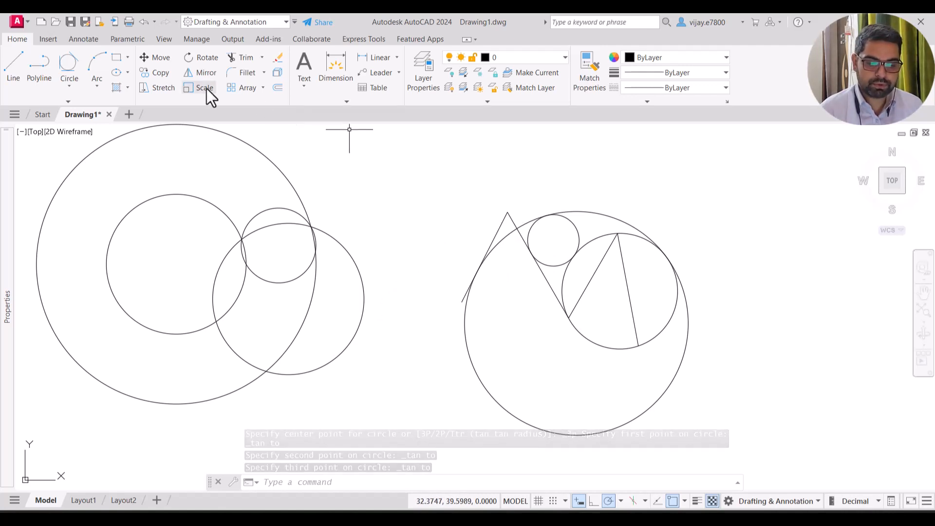
Draw a small Tan, Tan, Tan circle under the zigzag's first peak, touching the 3-Point circle and the zigzag's first two segments
left_click(69, 65)
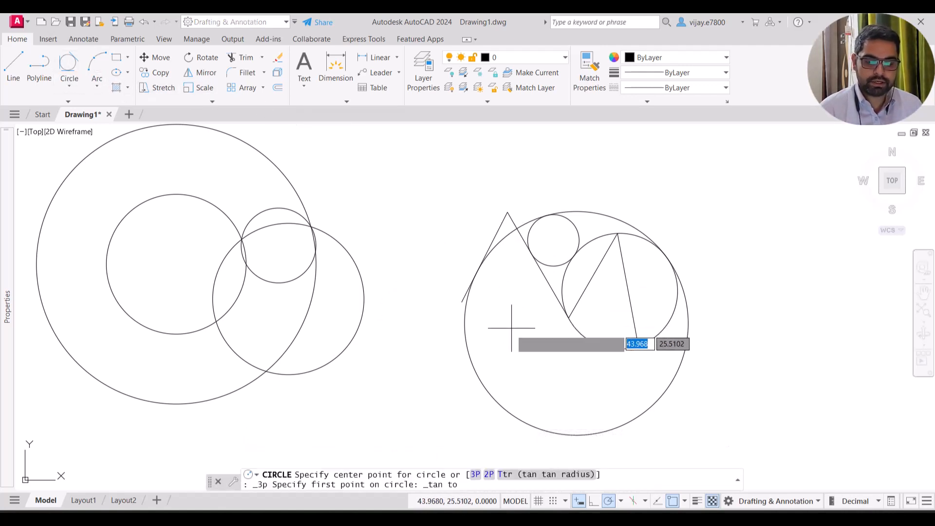
left_click(506, 235)
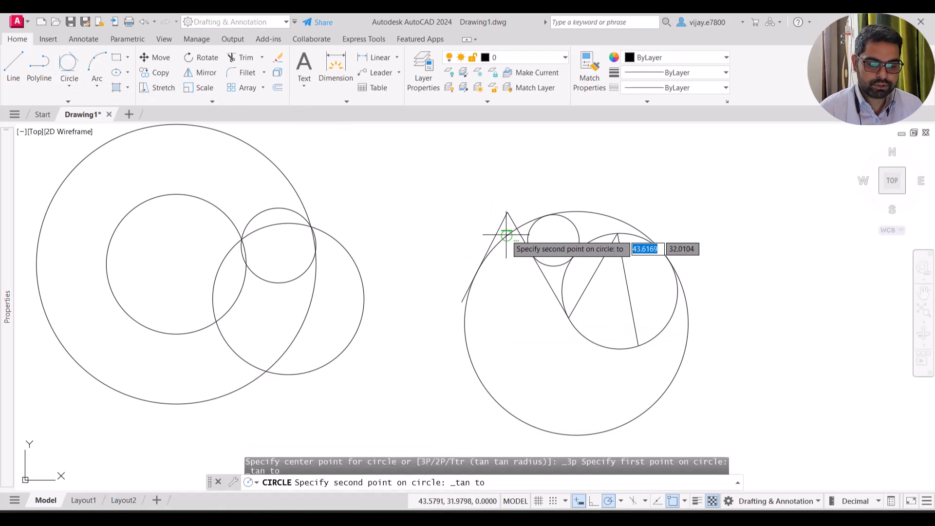
left_click(509, 214)
left_click(504, 215)
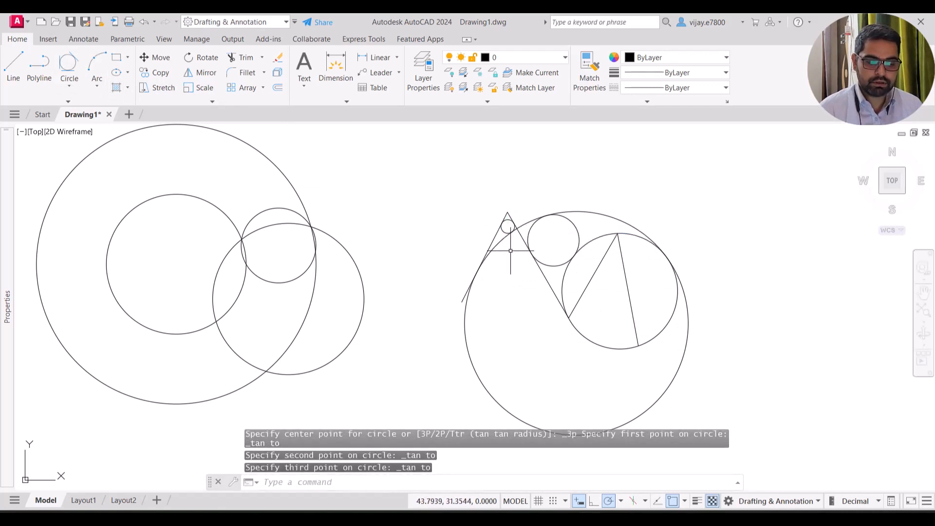
scroll(508, 217, "up", 7)
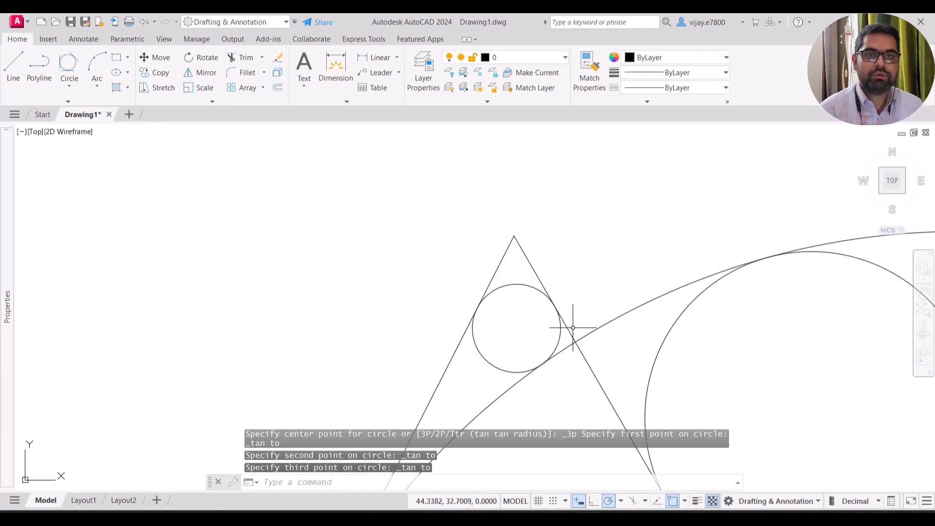